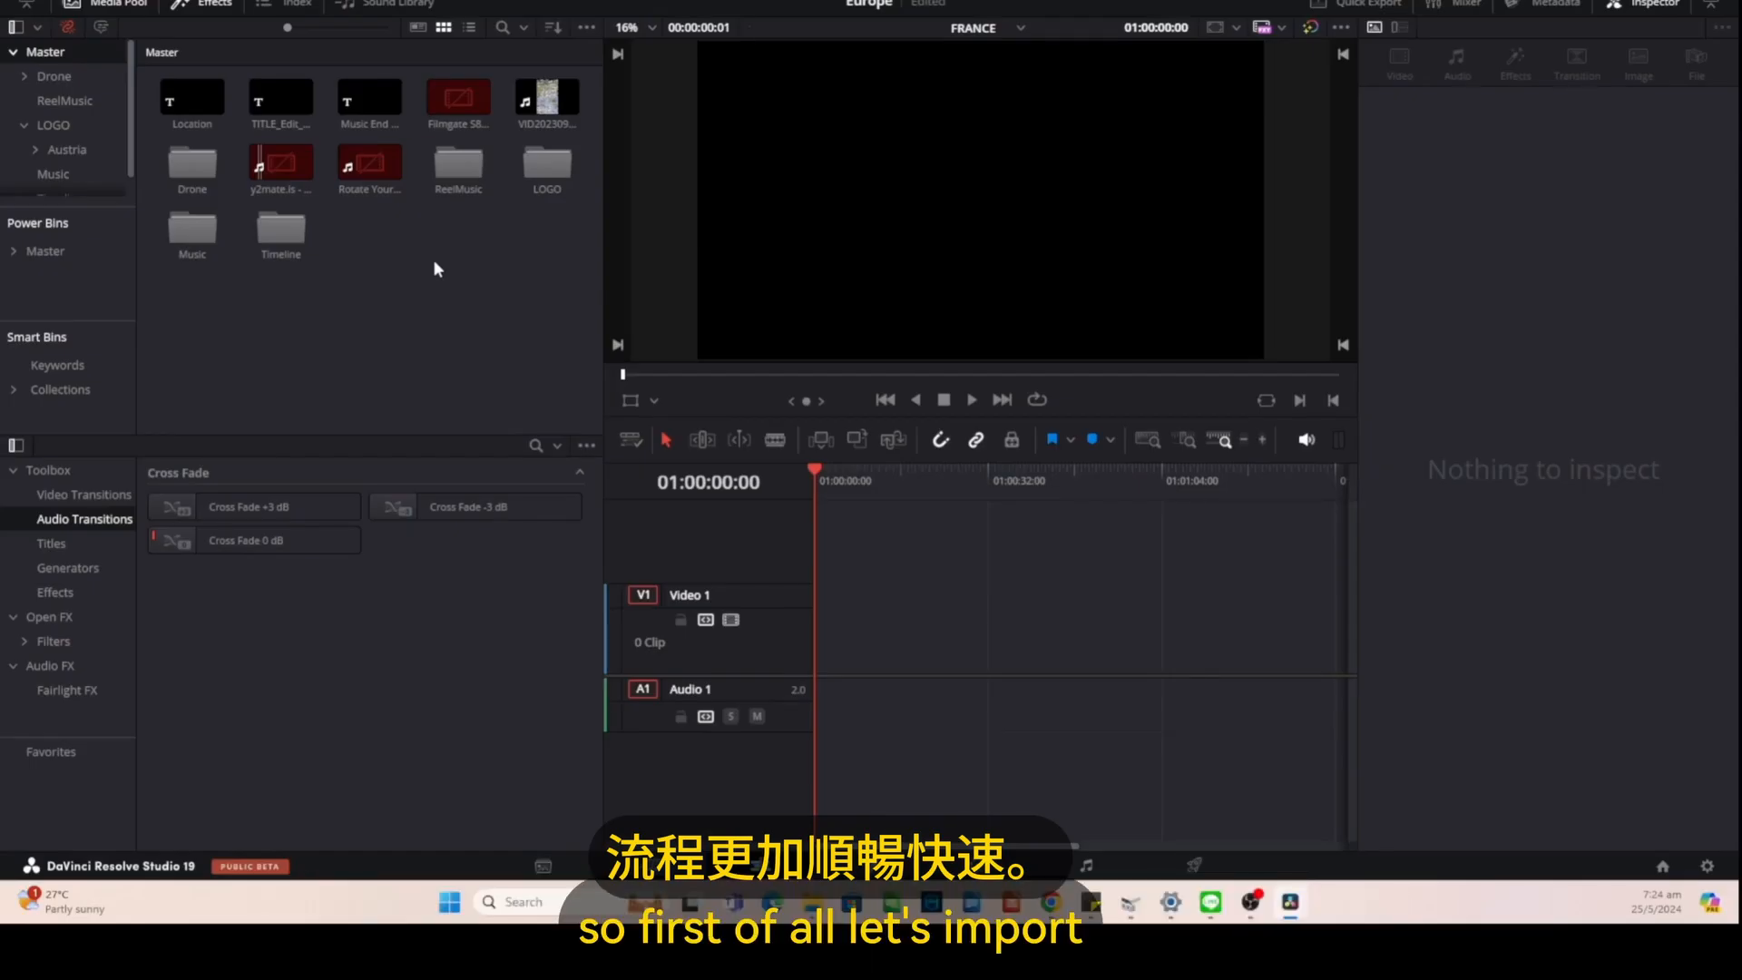
Switch to the Cut page and import the France media folder from BackUps (F:) > 2023 > 2023 Europe.
{"action": "left_click", "coordinate": [651, 866]}
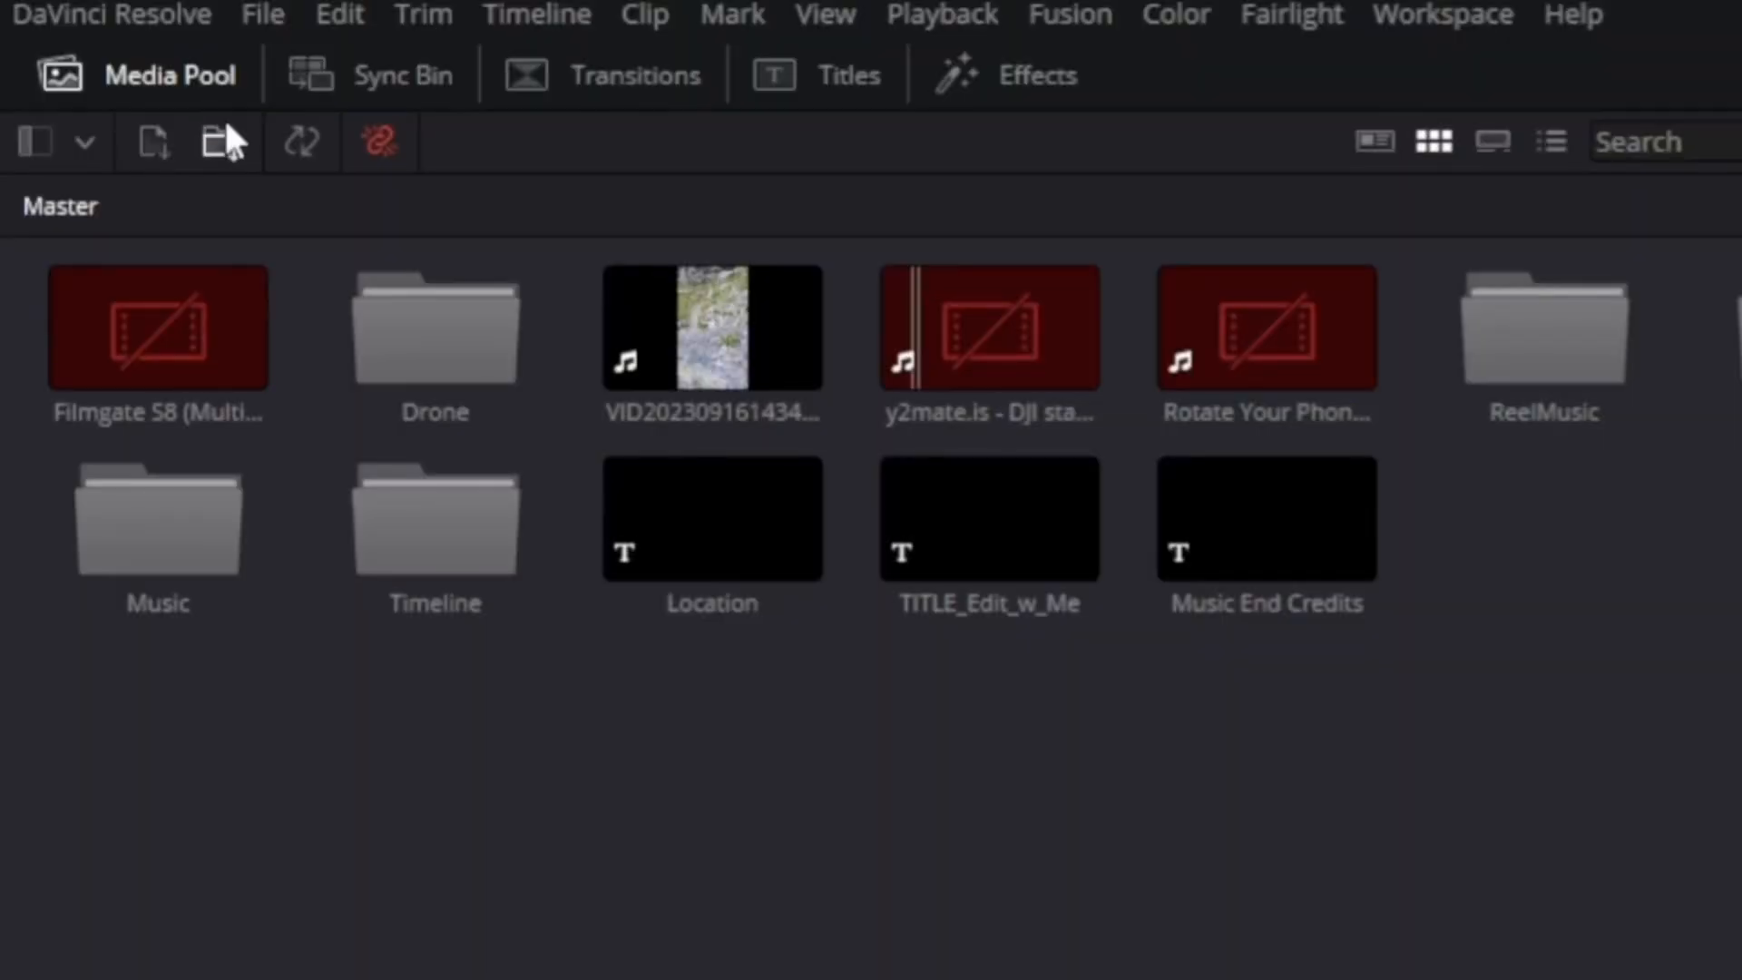
{"action": "left_click", "coordinate": [96, 30]}
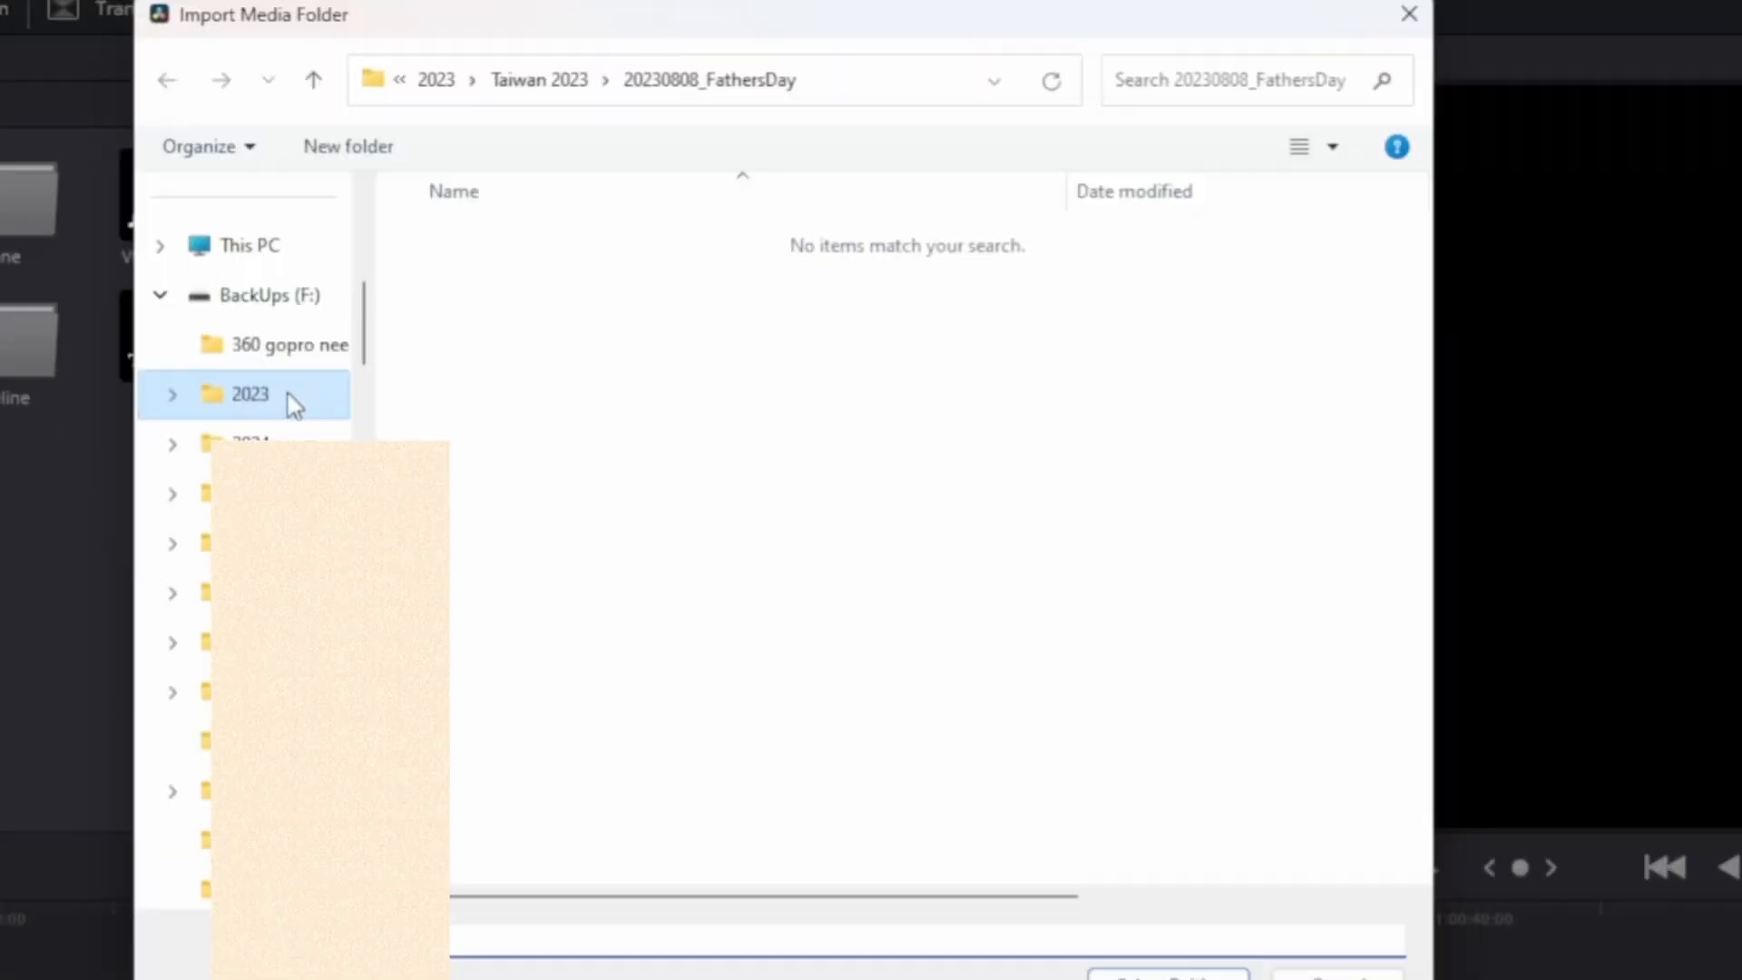
{"action": "left_click", "coordinate": [292, 400]}
{"action": "double_click", "coordinate": [556, 240]}
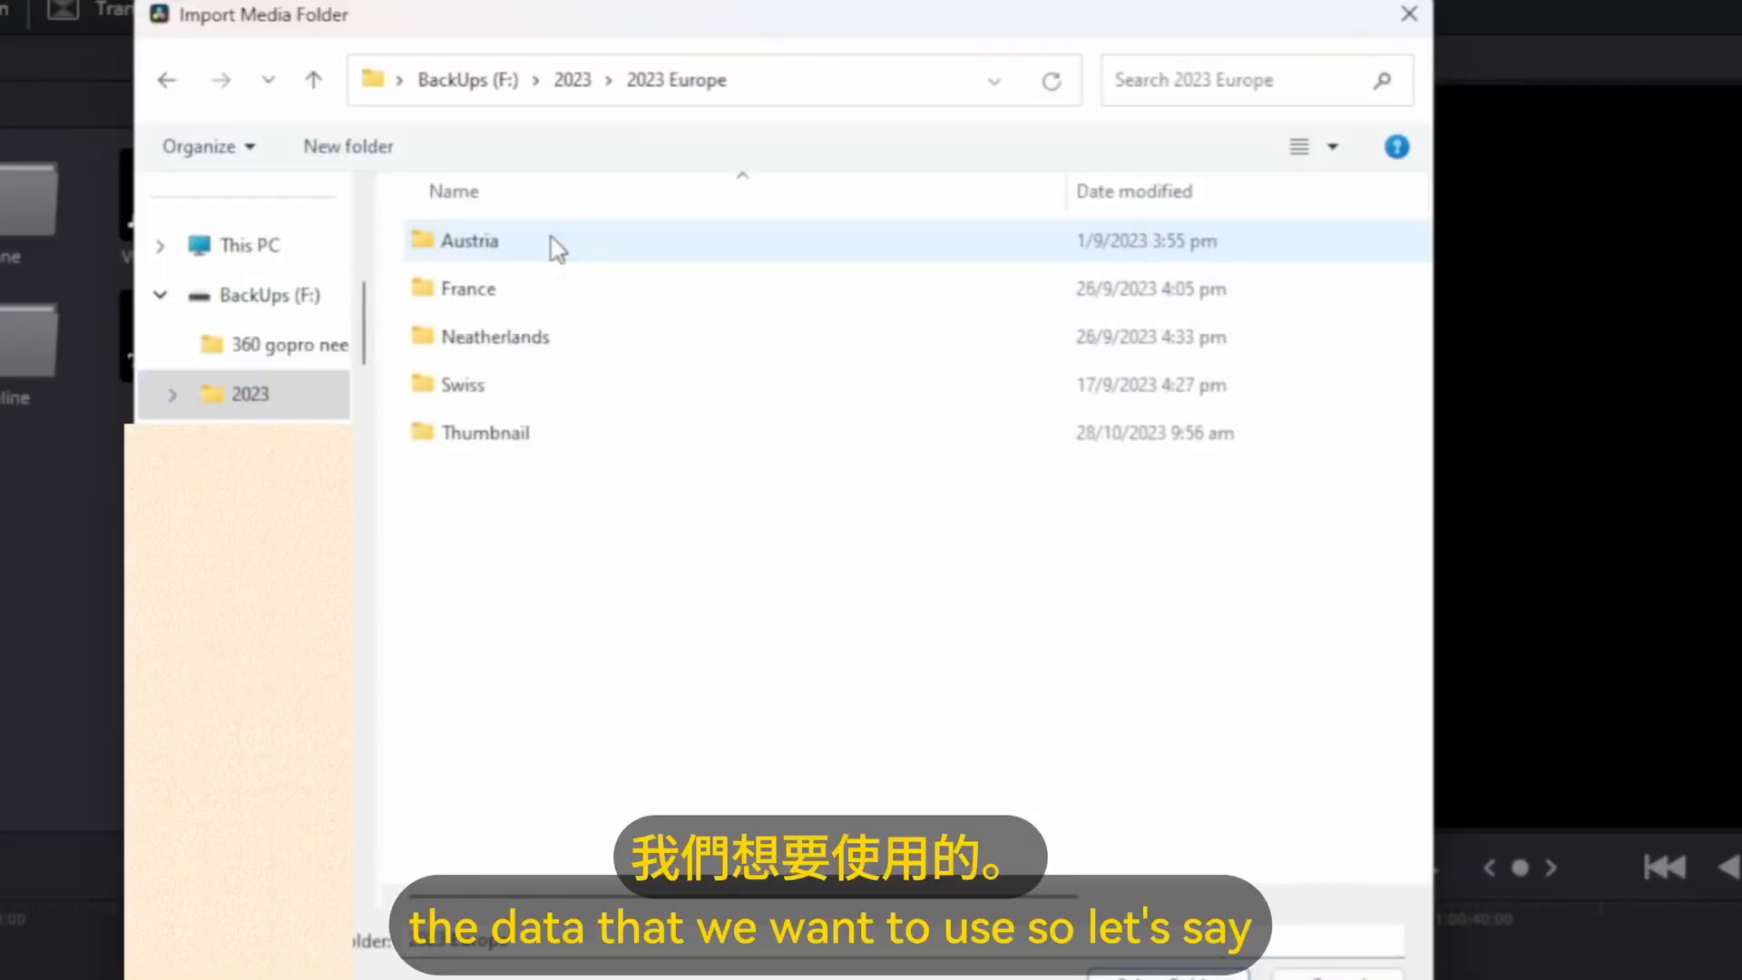
{"action": "left_click", "coordinate": [591, 299]}
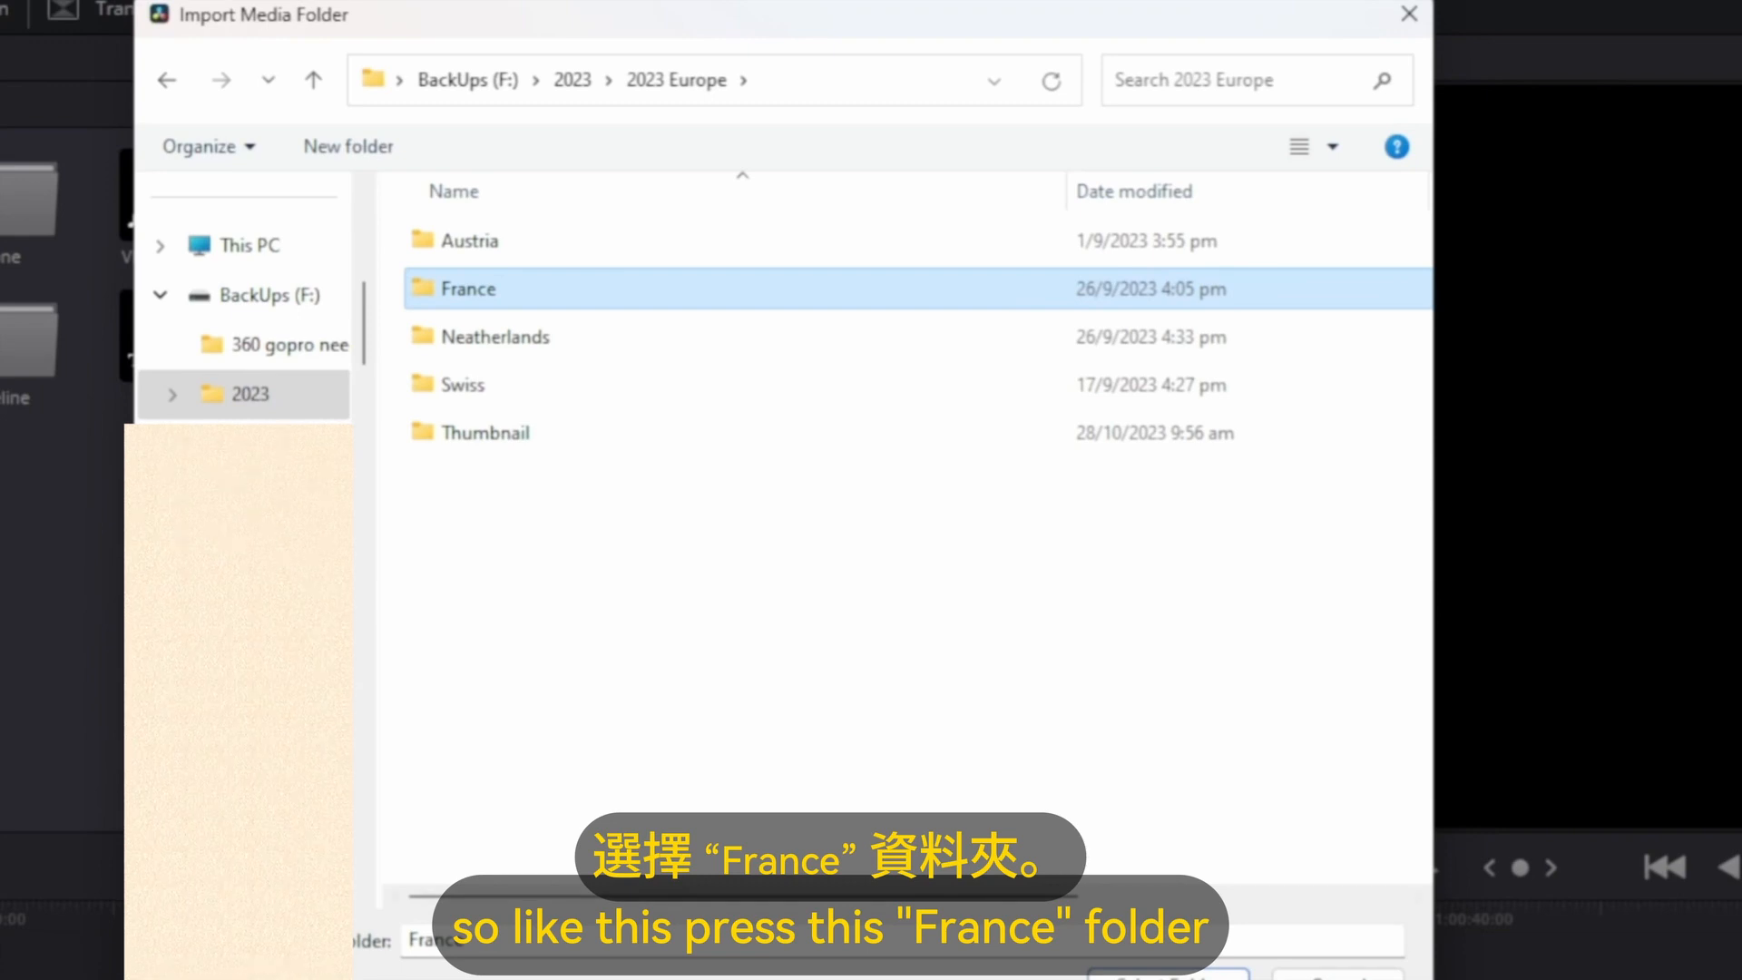
{"action": "left_click", "coordinate": [1168, 975]}
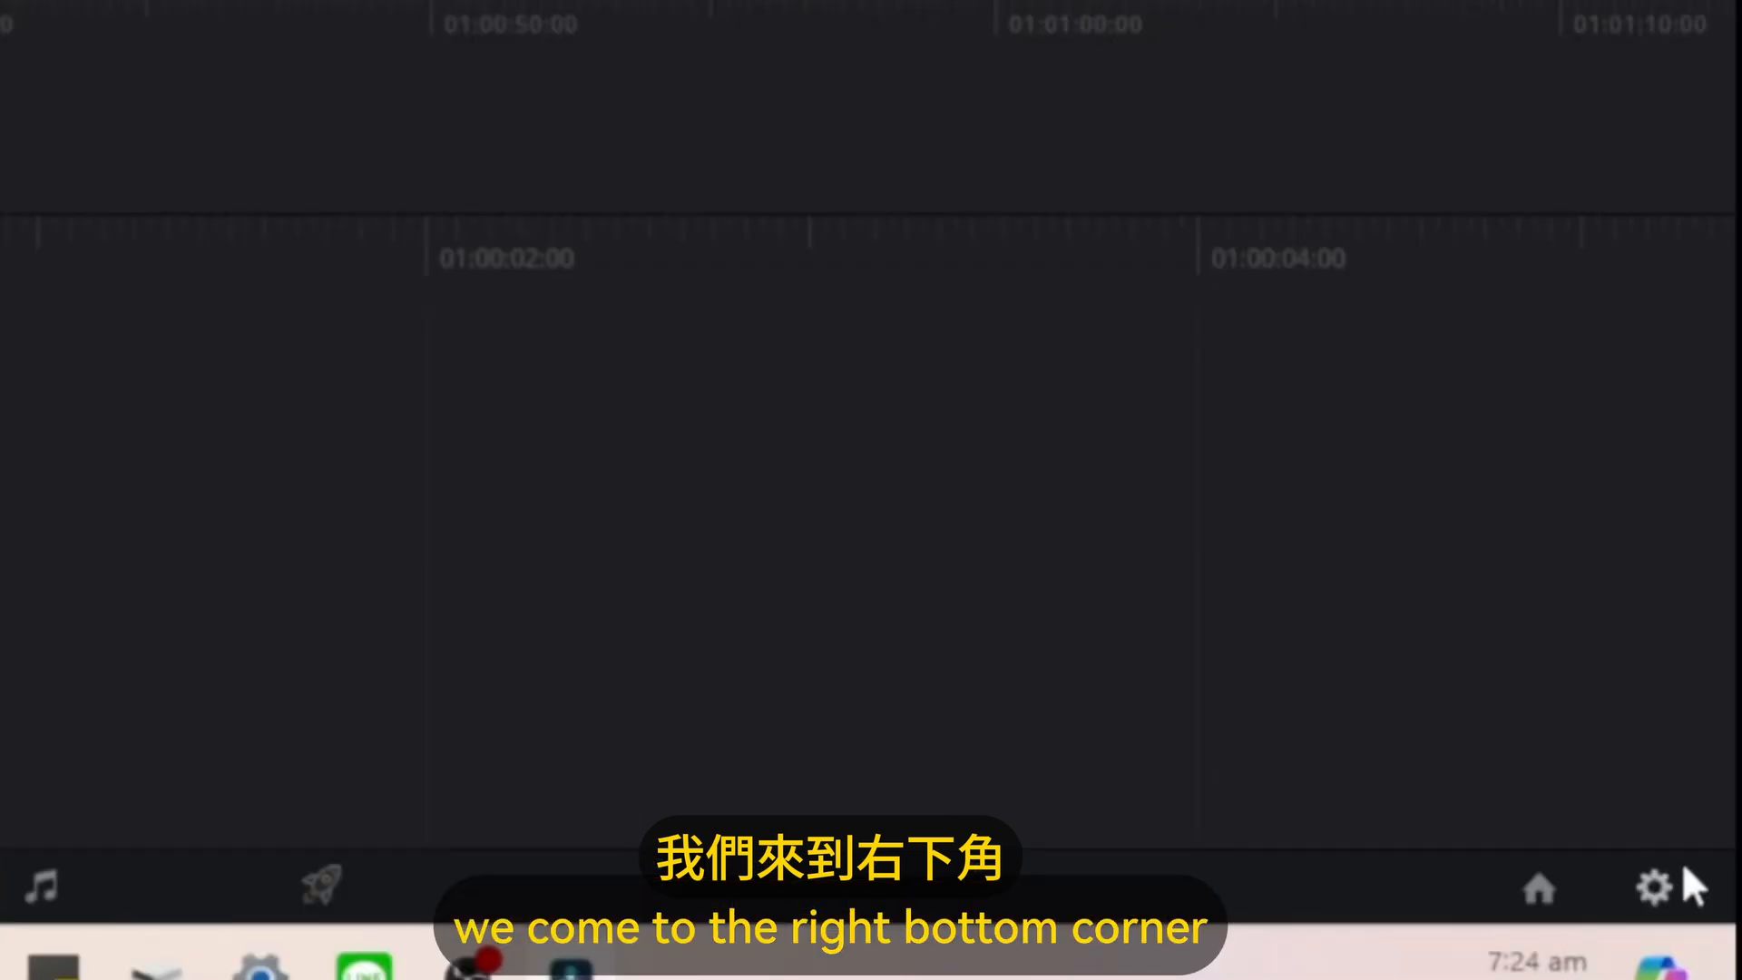
Open the project's Master Settings and browse to the 2023 Europe folder on BackUps (F:) for the proxy generation location.
{"action": "left_click", "coordinate": [1657, 882]}
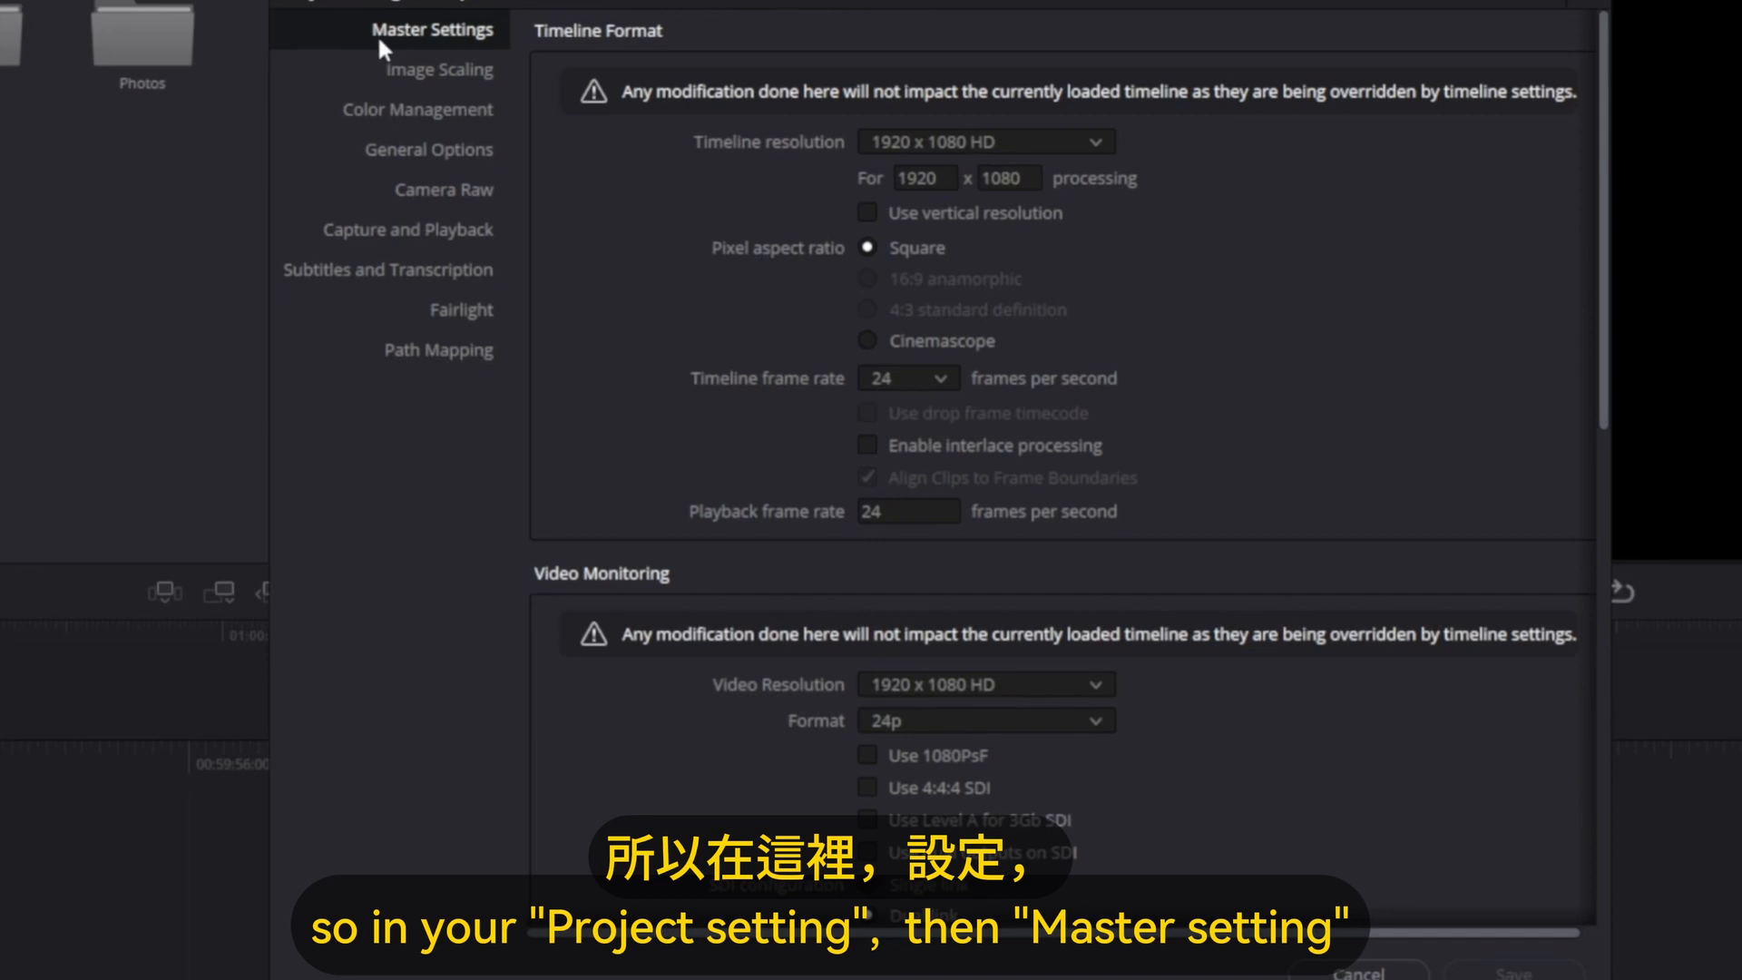
{"action": "scroll", "coordinate": [1076, 448], "scroll_direction": "down", "scroll_amount": 10}
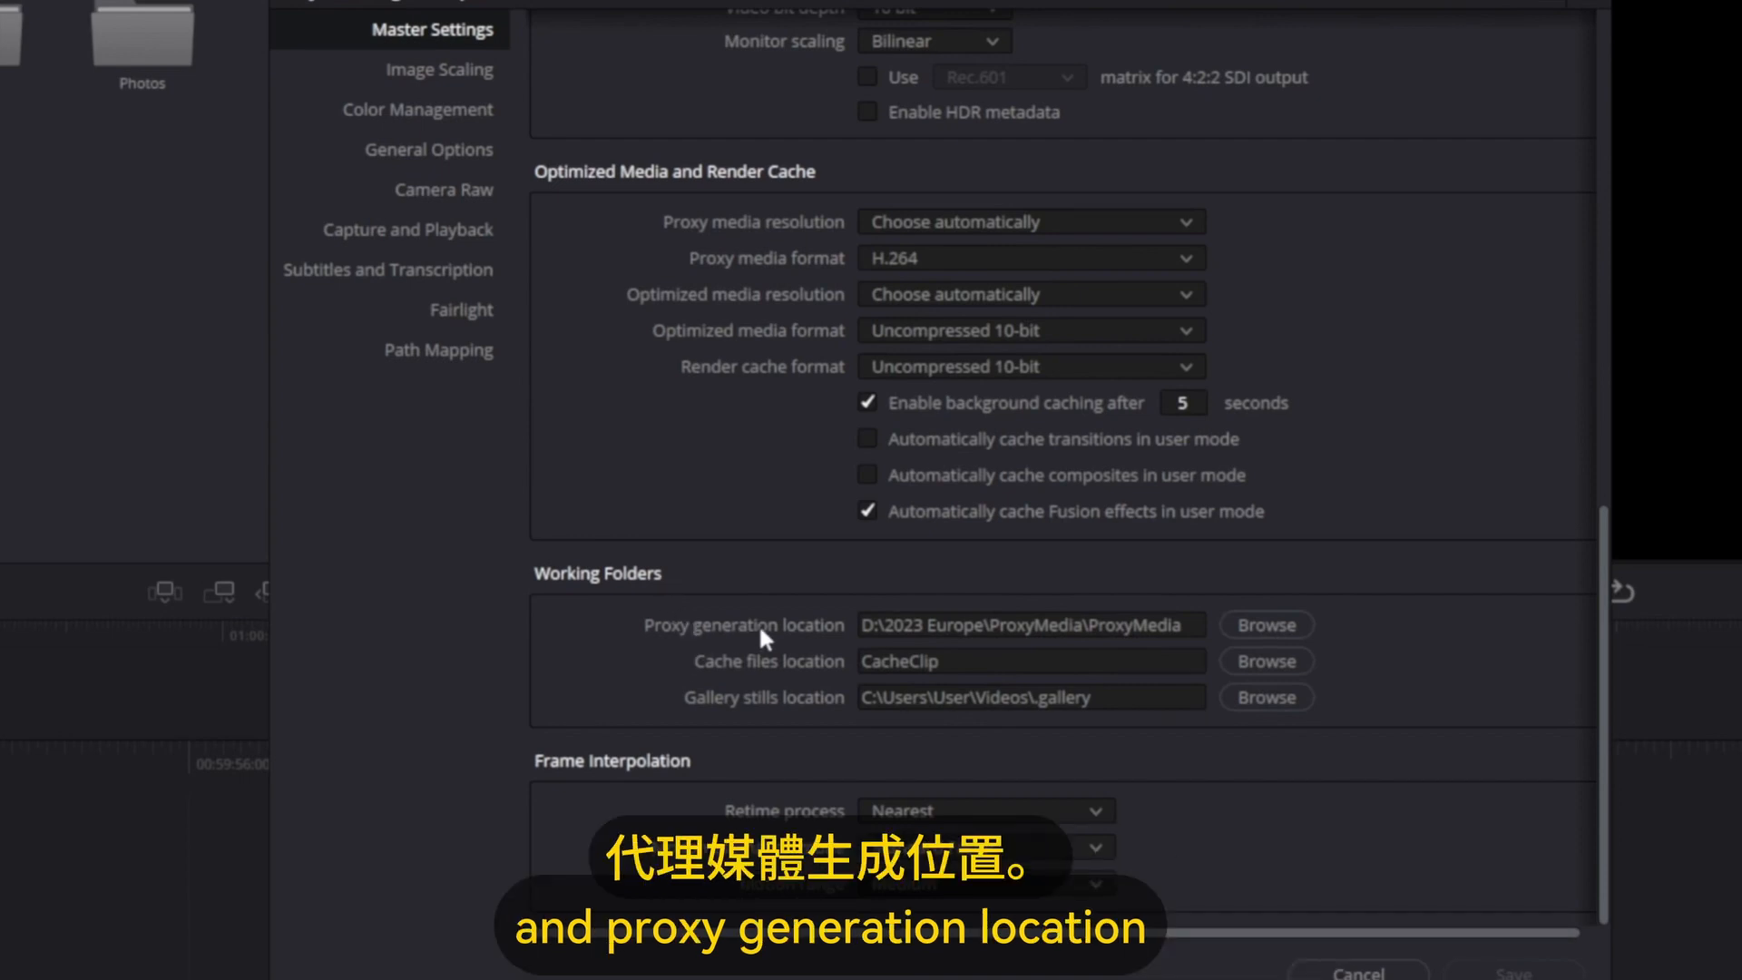
{"action": "left_click", "coordinate": [1296, 622]}
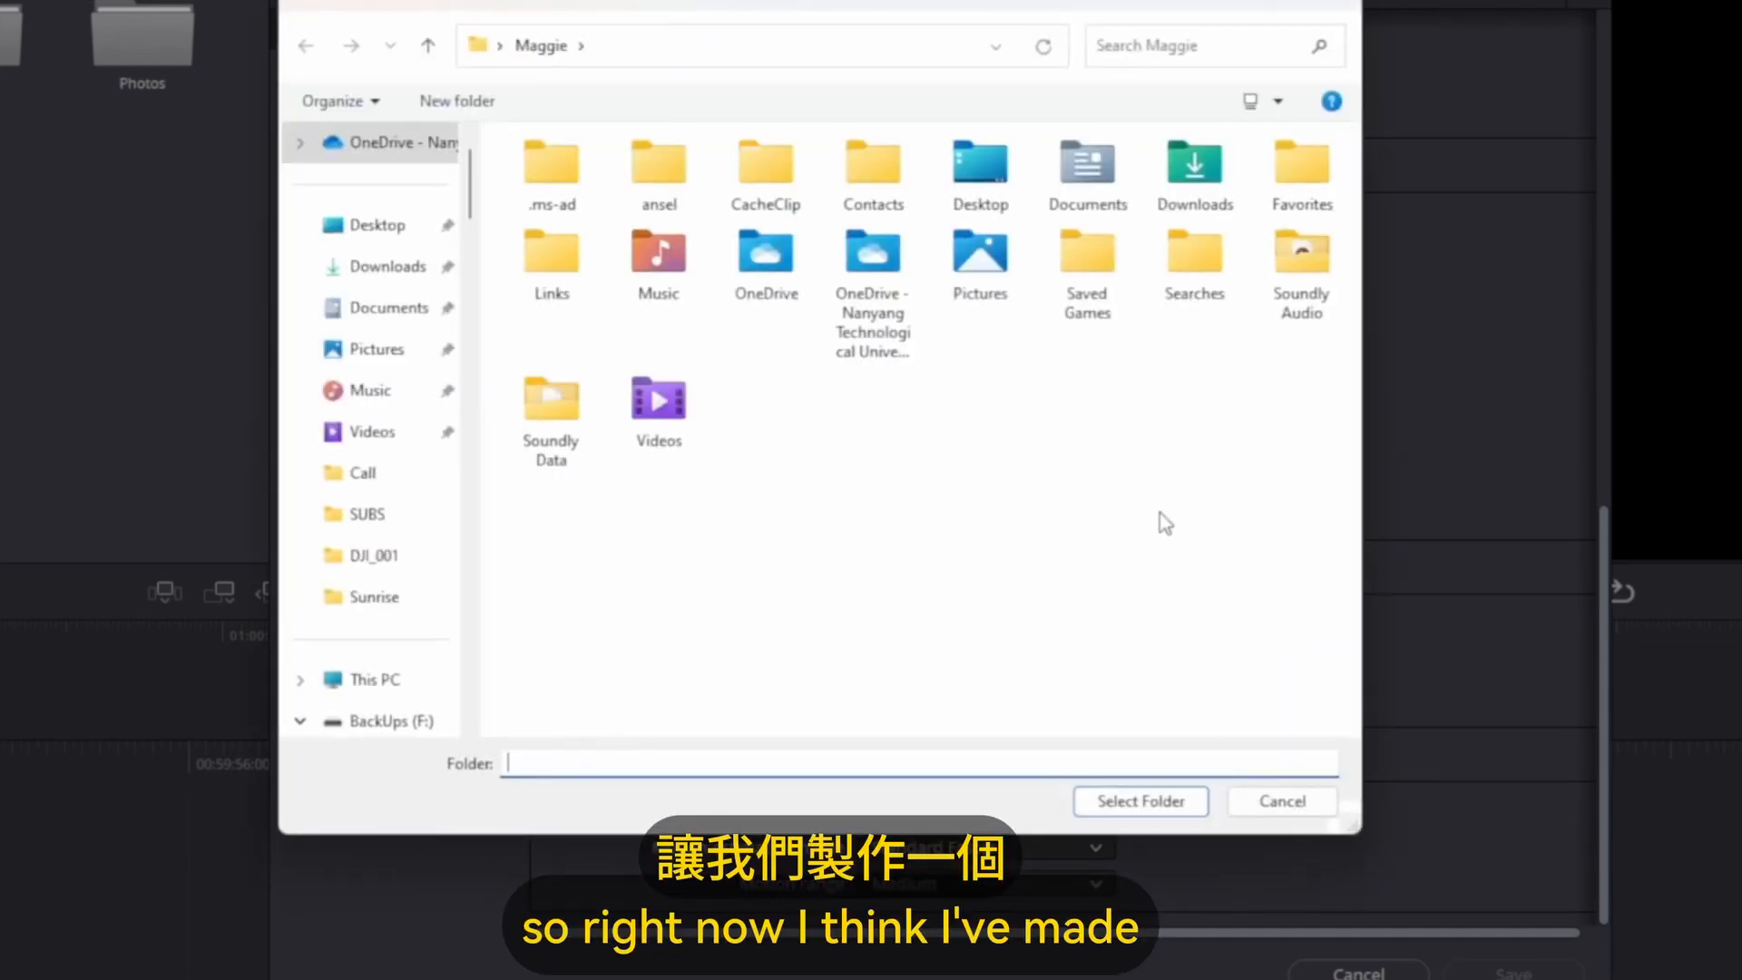
{"action": "left_click_drag", "start_coordinate": [604, 6], "coordinate": [666, 11]}
{"action": "scroll", "coordinate": [386, 556], "scroll_direction": "down", "scroll_amount": 1}
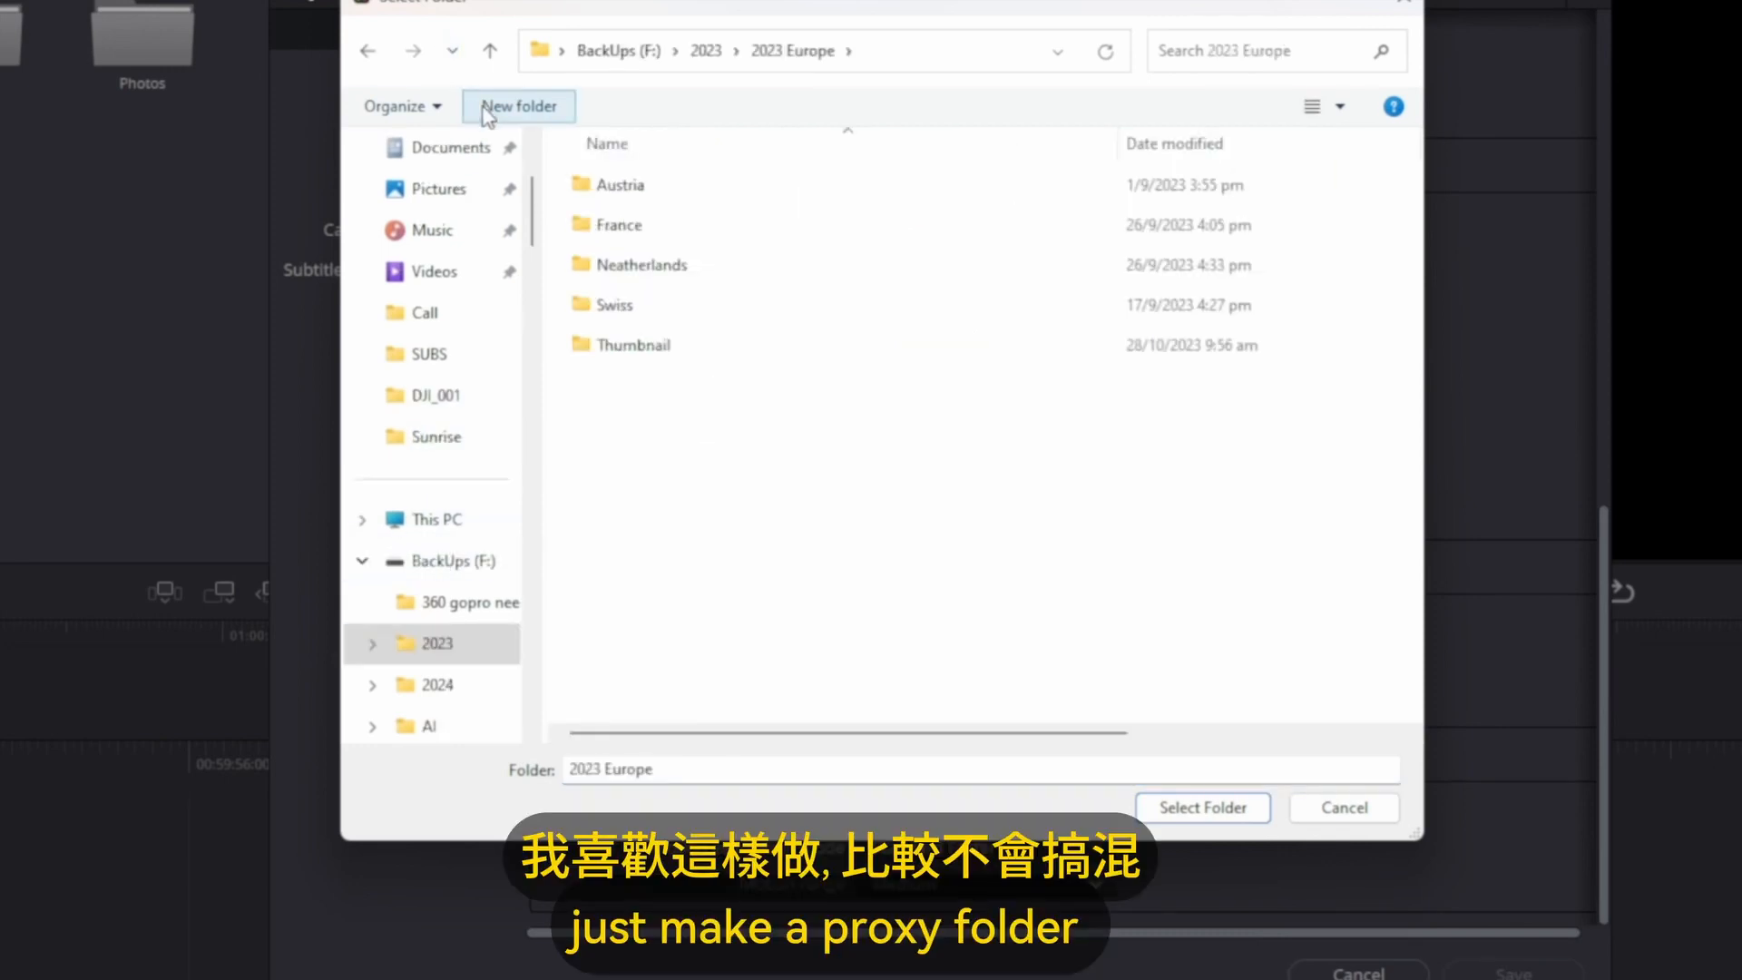
Create a folder named ProxyMedia inside 2023 Europe and choose it as the proxy generation location.
{"action": "left_click", "coordinate": [488, 109]}
{"action": "type", "text": "Pr"}
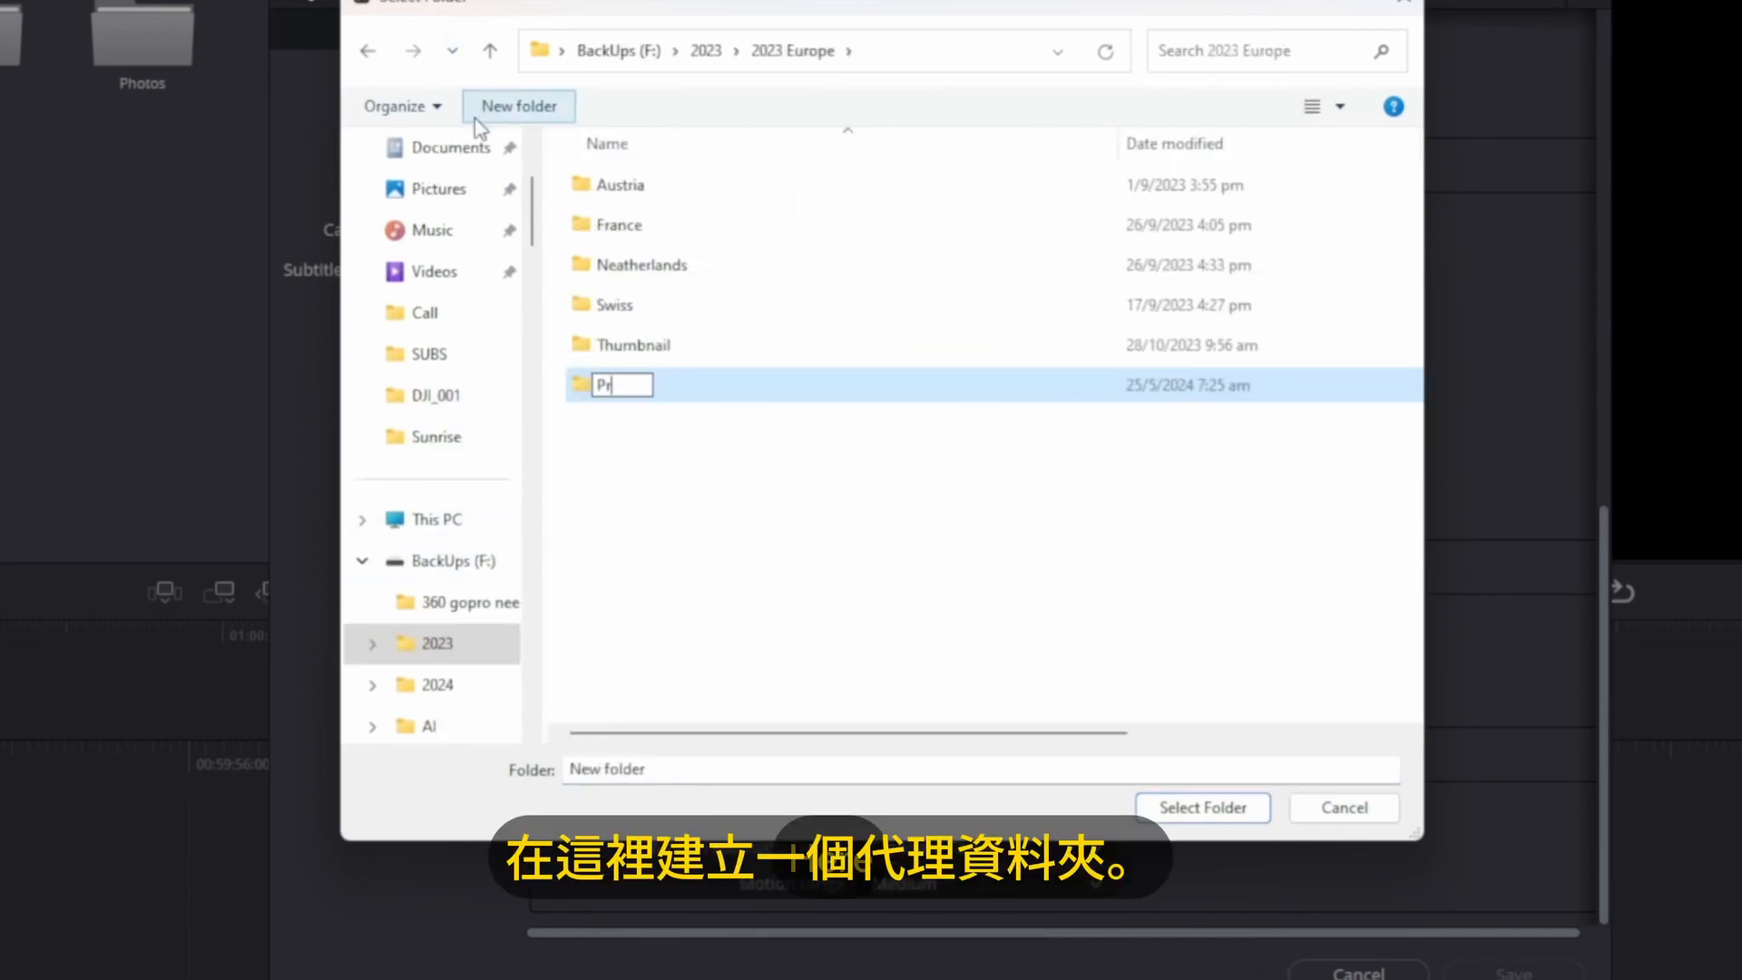
{"action": "type", "text": "oxyMed"}
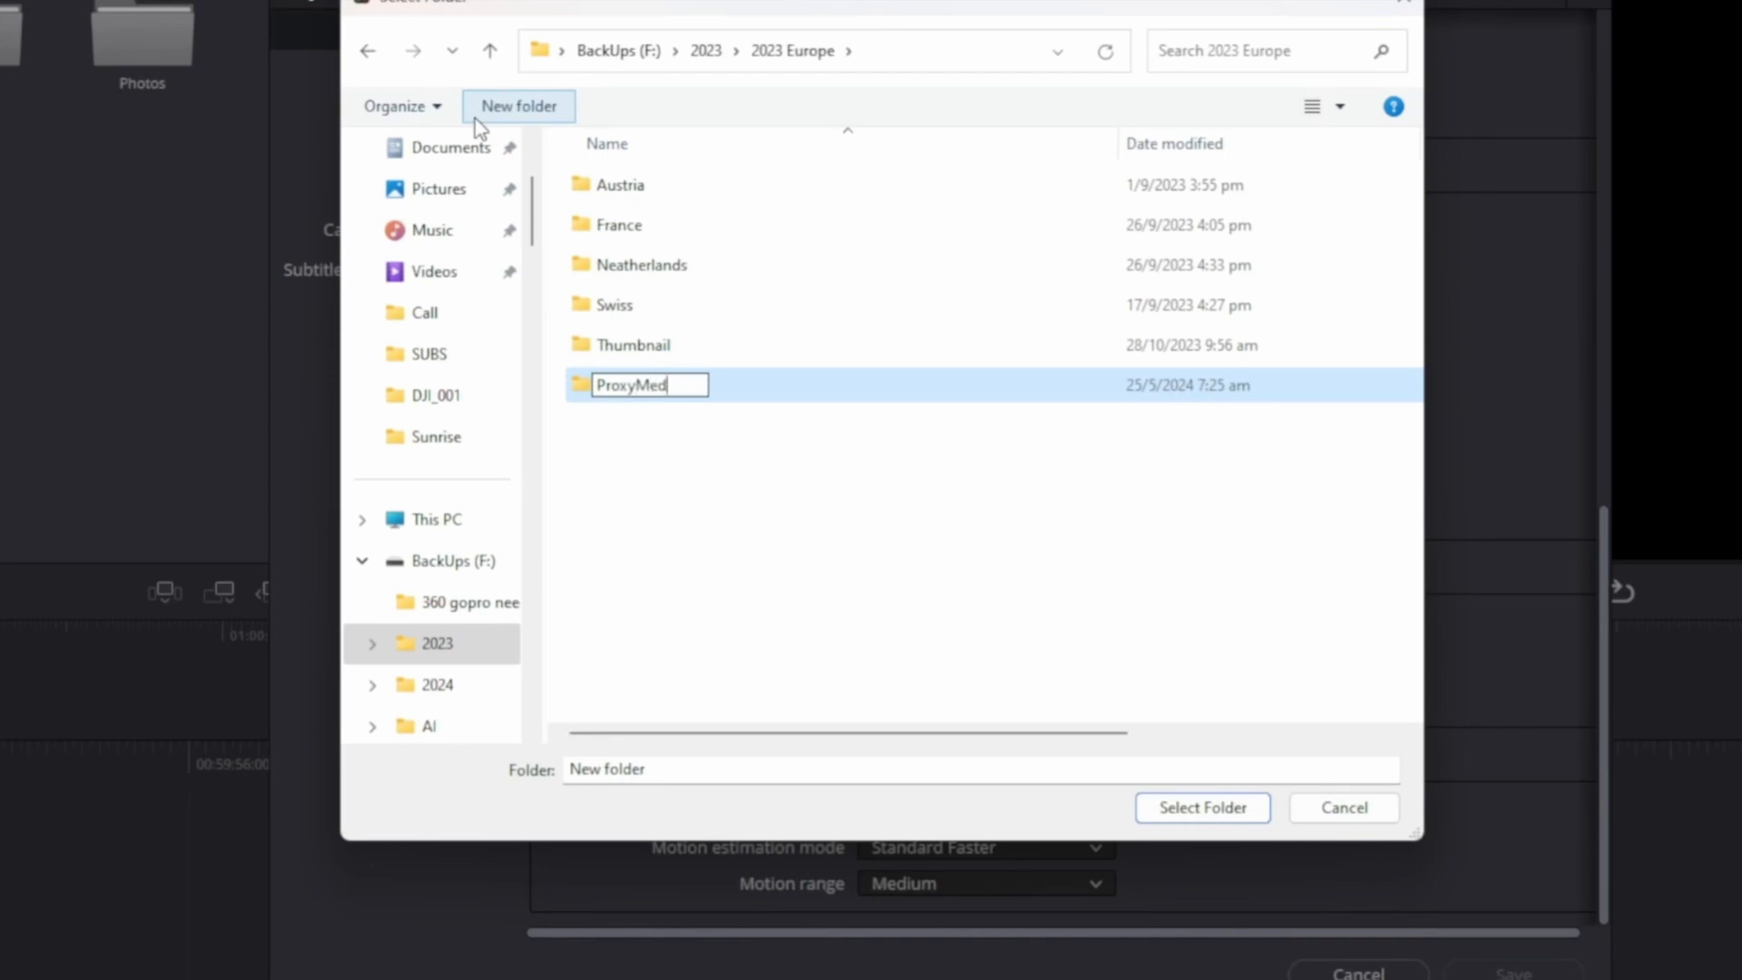
{"action": "type", "text": "ia"}
{"action": "key", "text": "Return"}
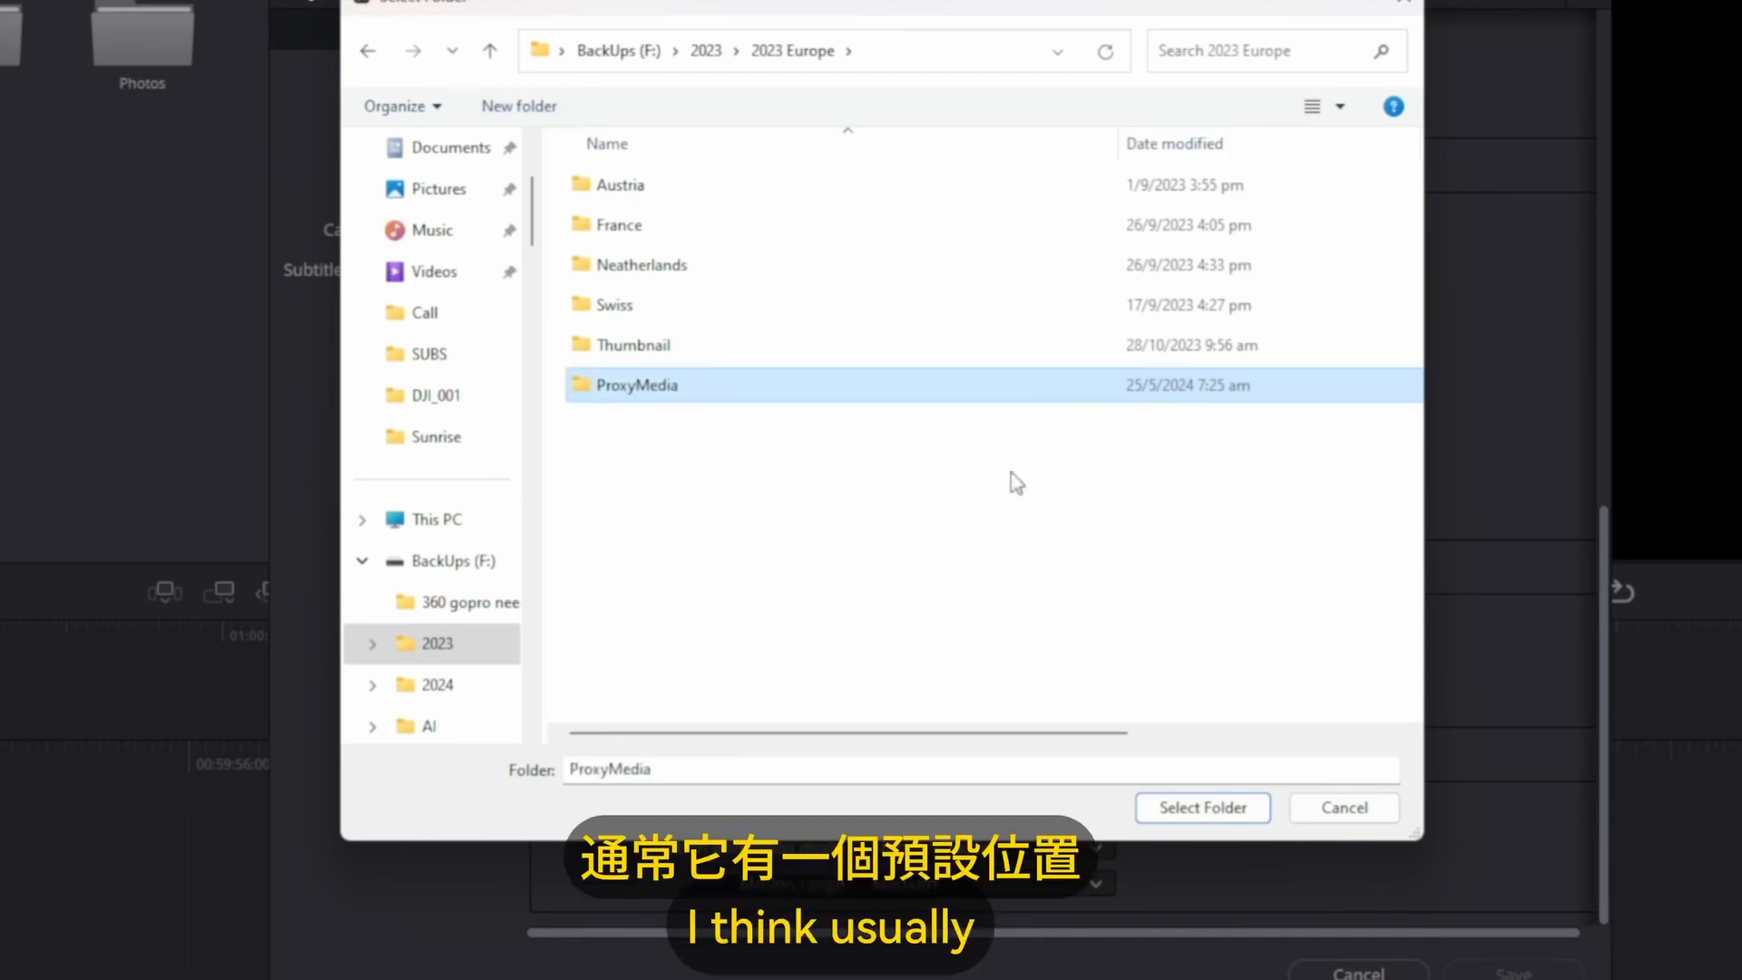
{"action": "left_click_drag", "start_coordinate": [983, 5], "coordinate": [951, 22]}
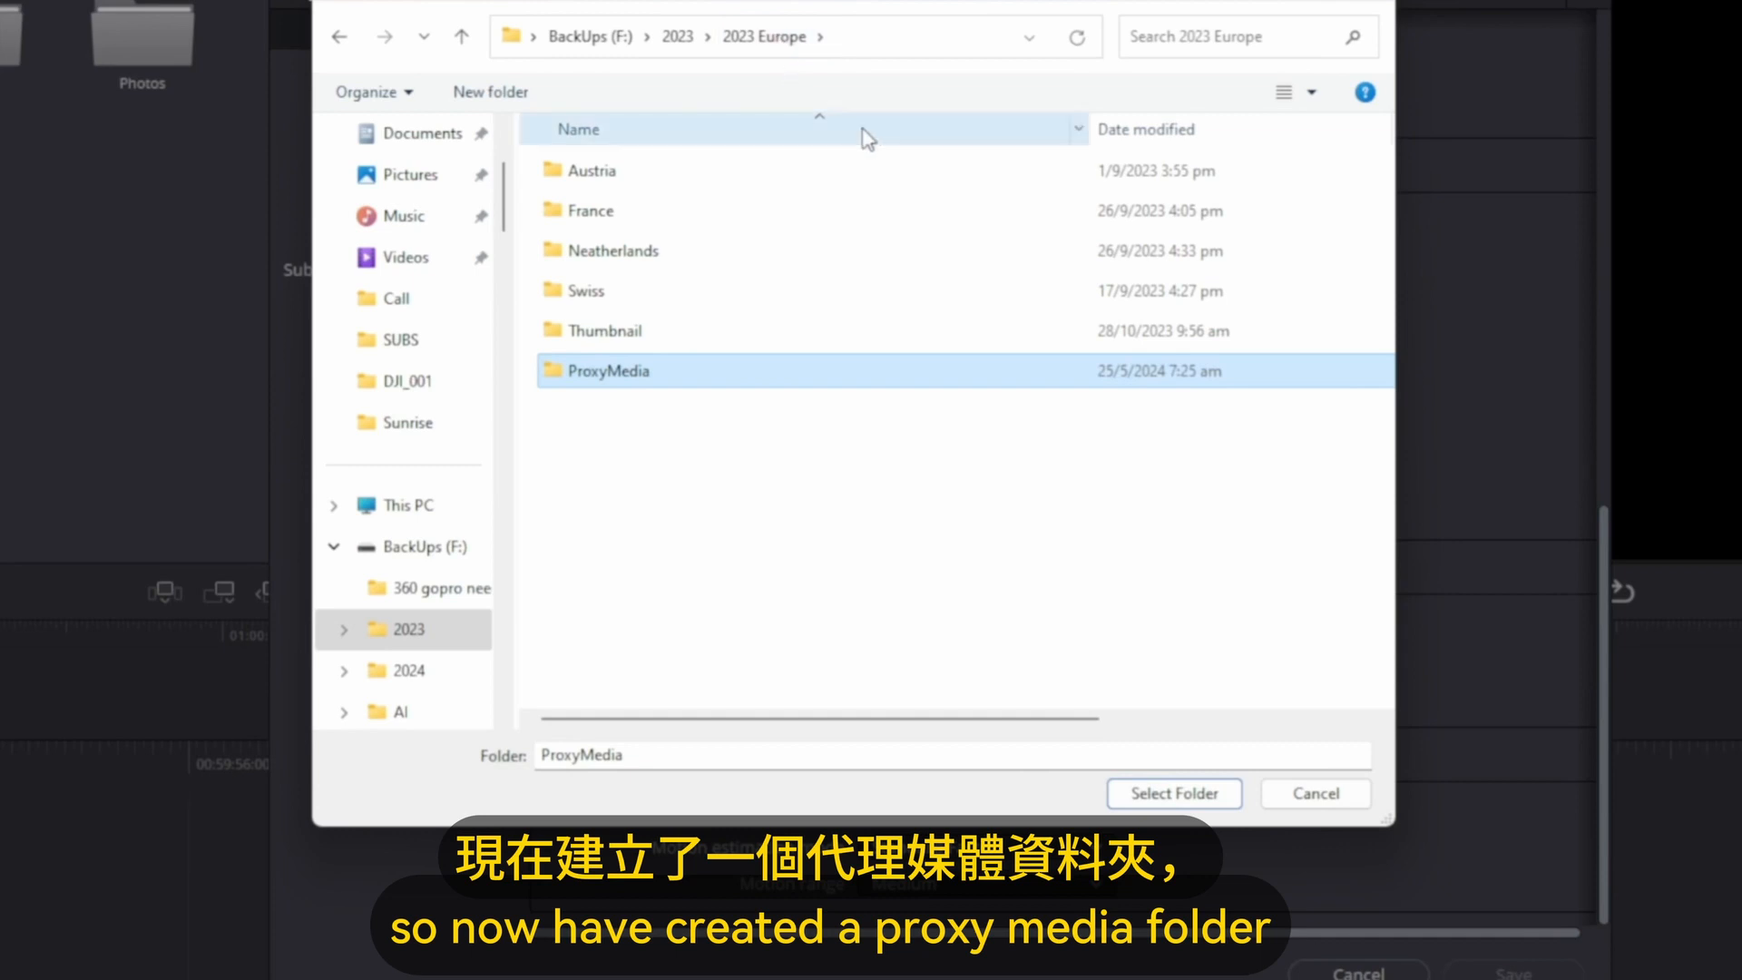
{"action": "left_click", "coordinate": [1145, 797]}
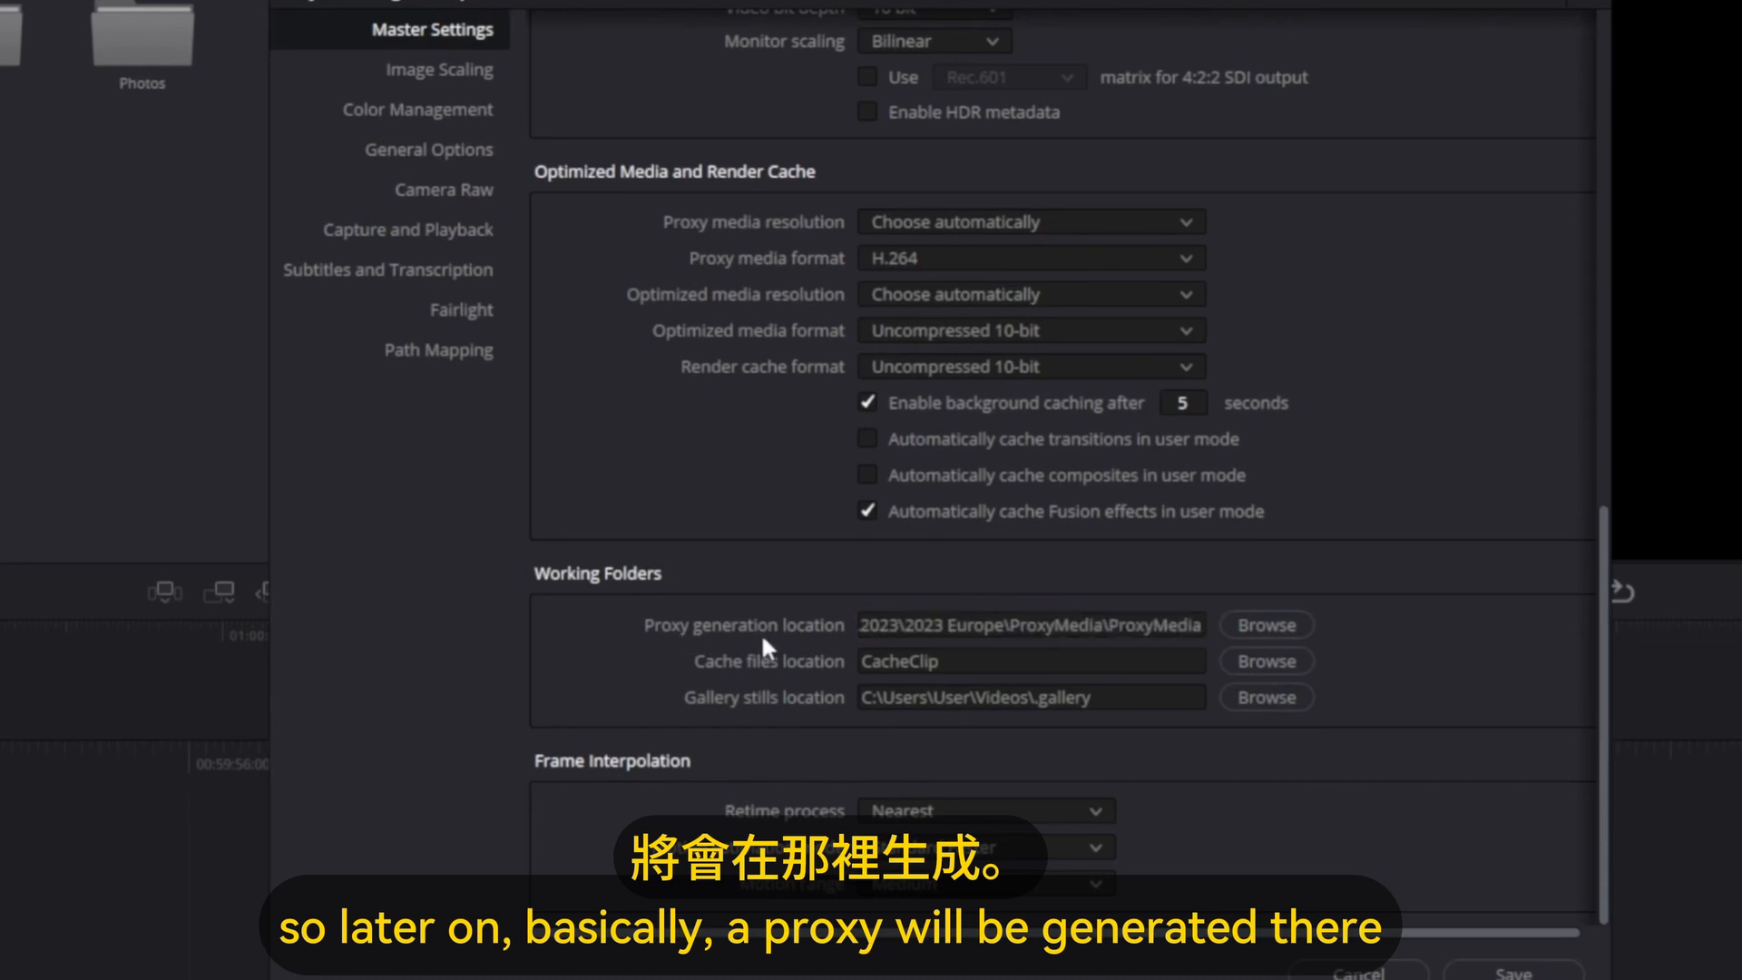
Review the available proxy media resolutions and formats without changing them, and save the project settings.
{"action": "scroll", "coordinate": [744, 291], "scroll_direction": "up", "scroll_amount": 2}
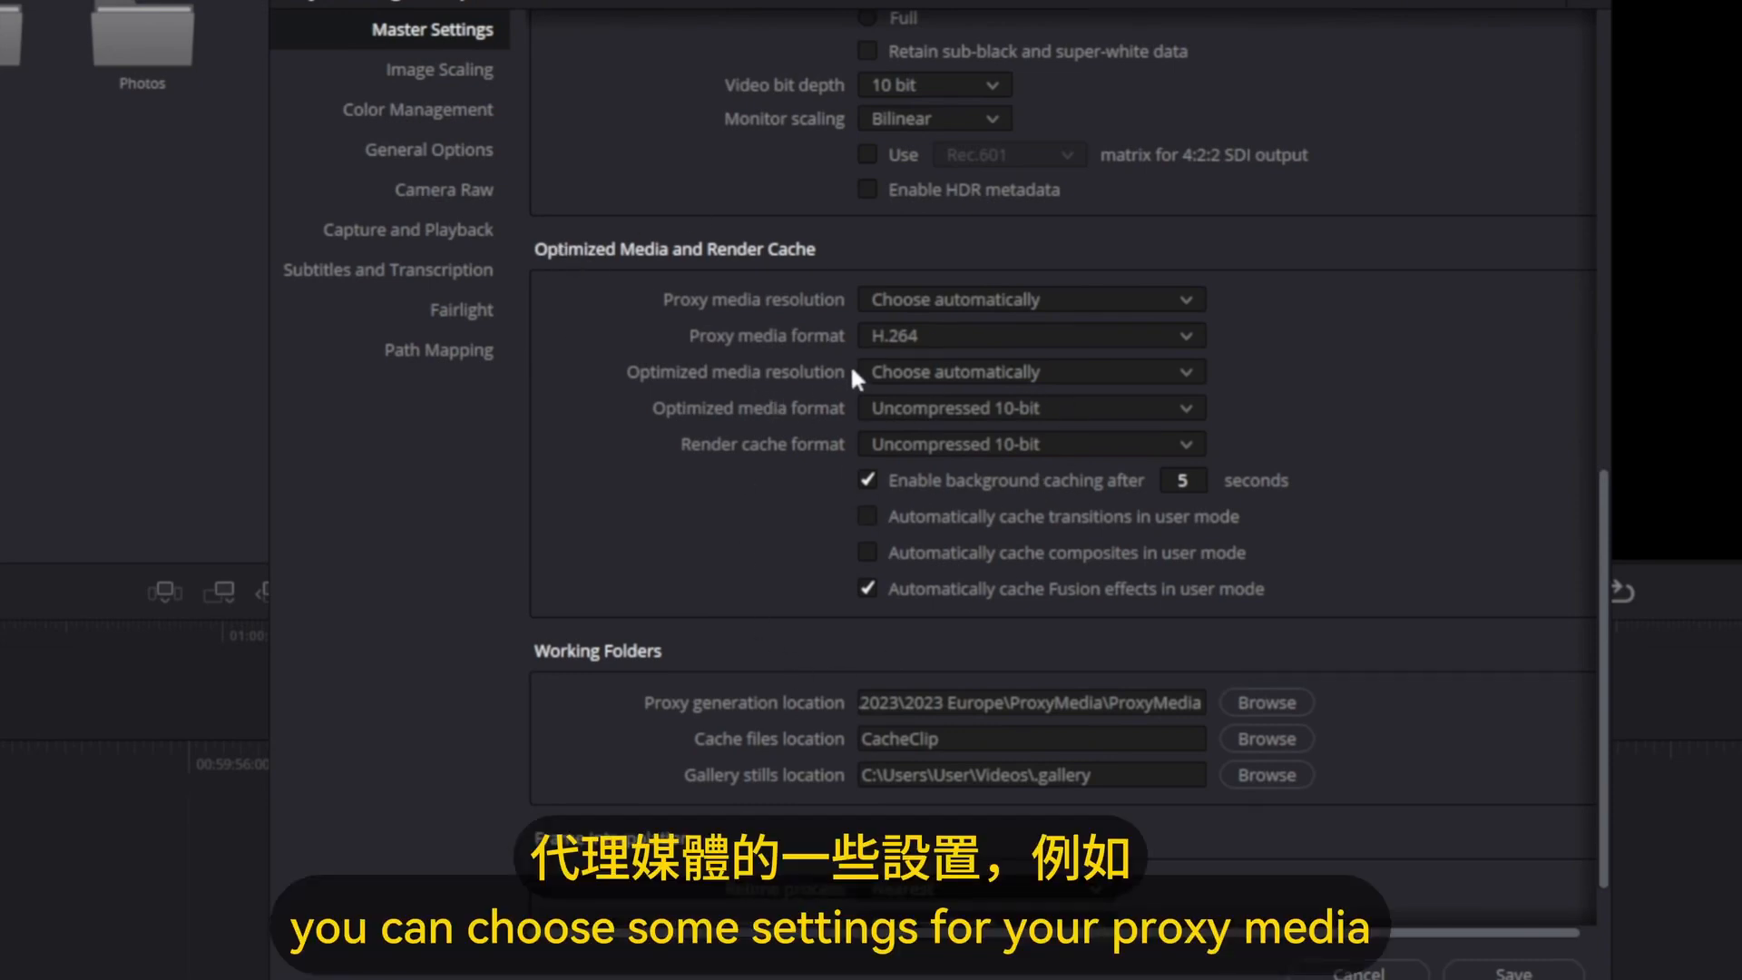
{"action": "left_click", "coordinate": [937, 311]}
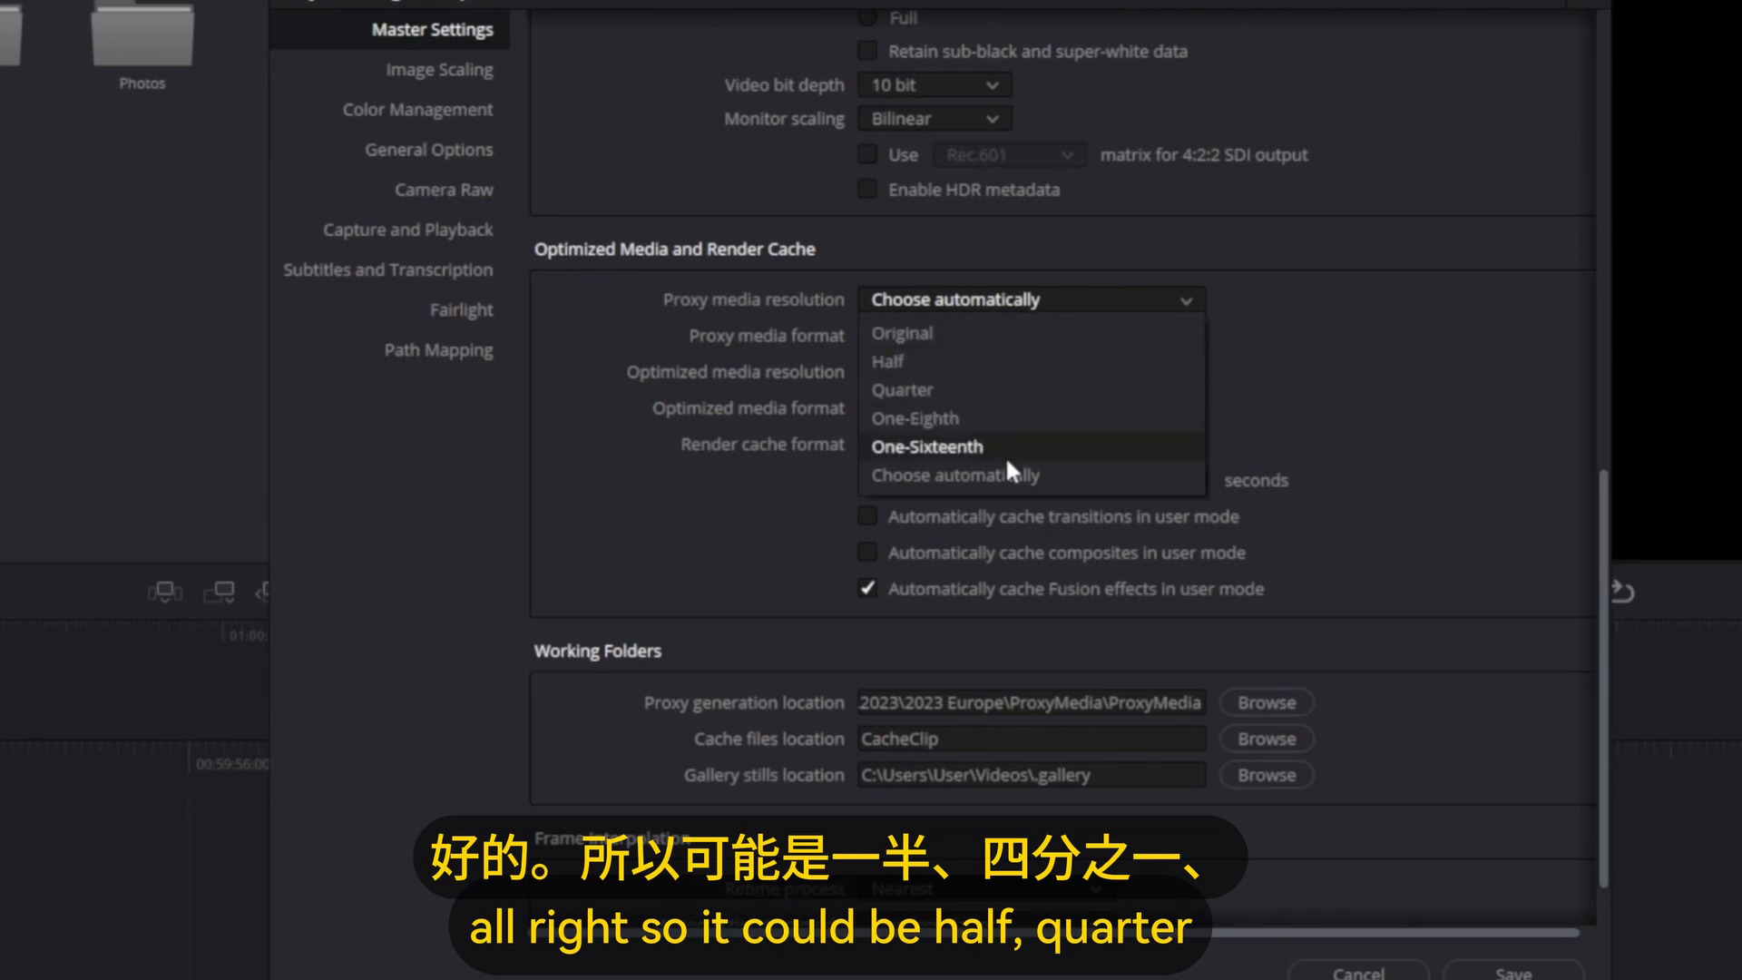
{"action": "left_click", "coordinate": [716, 324]}
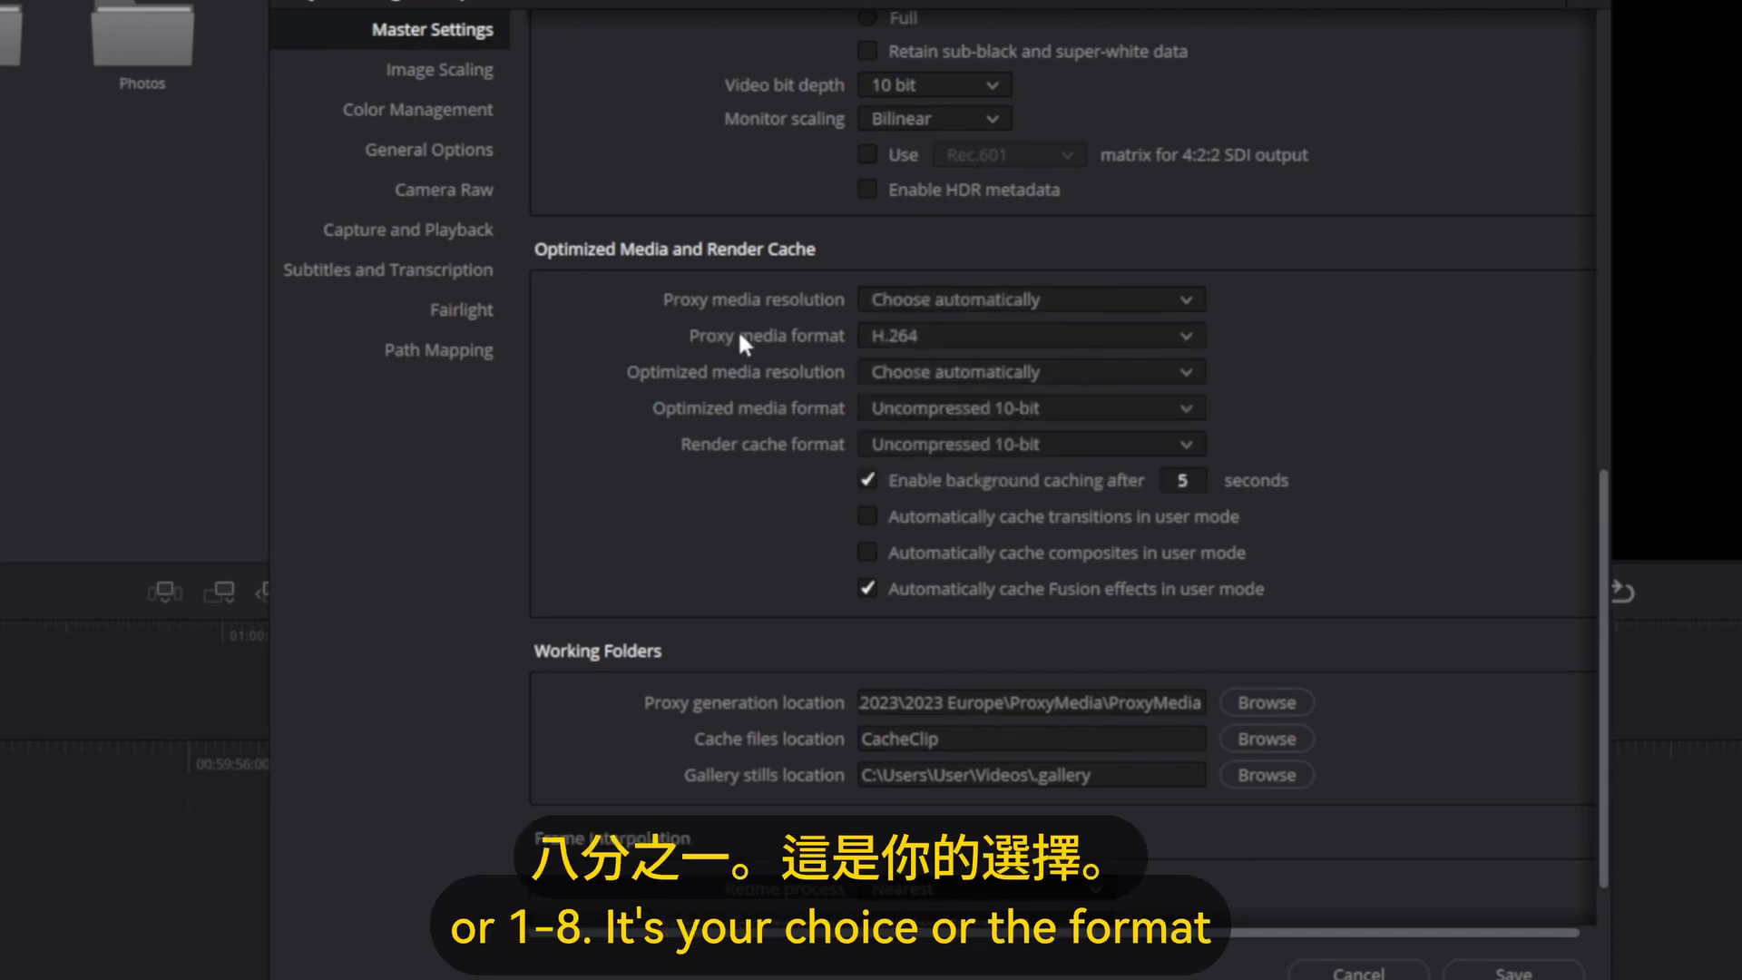
{"action": "left_click", "coordinate": [935, 338]}
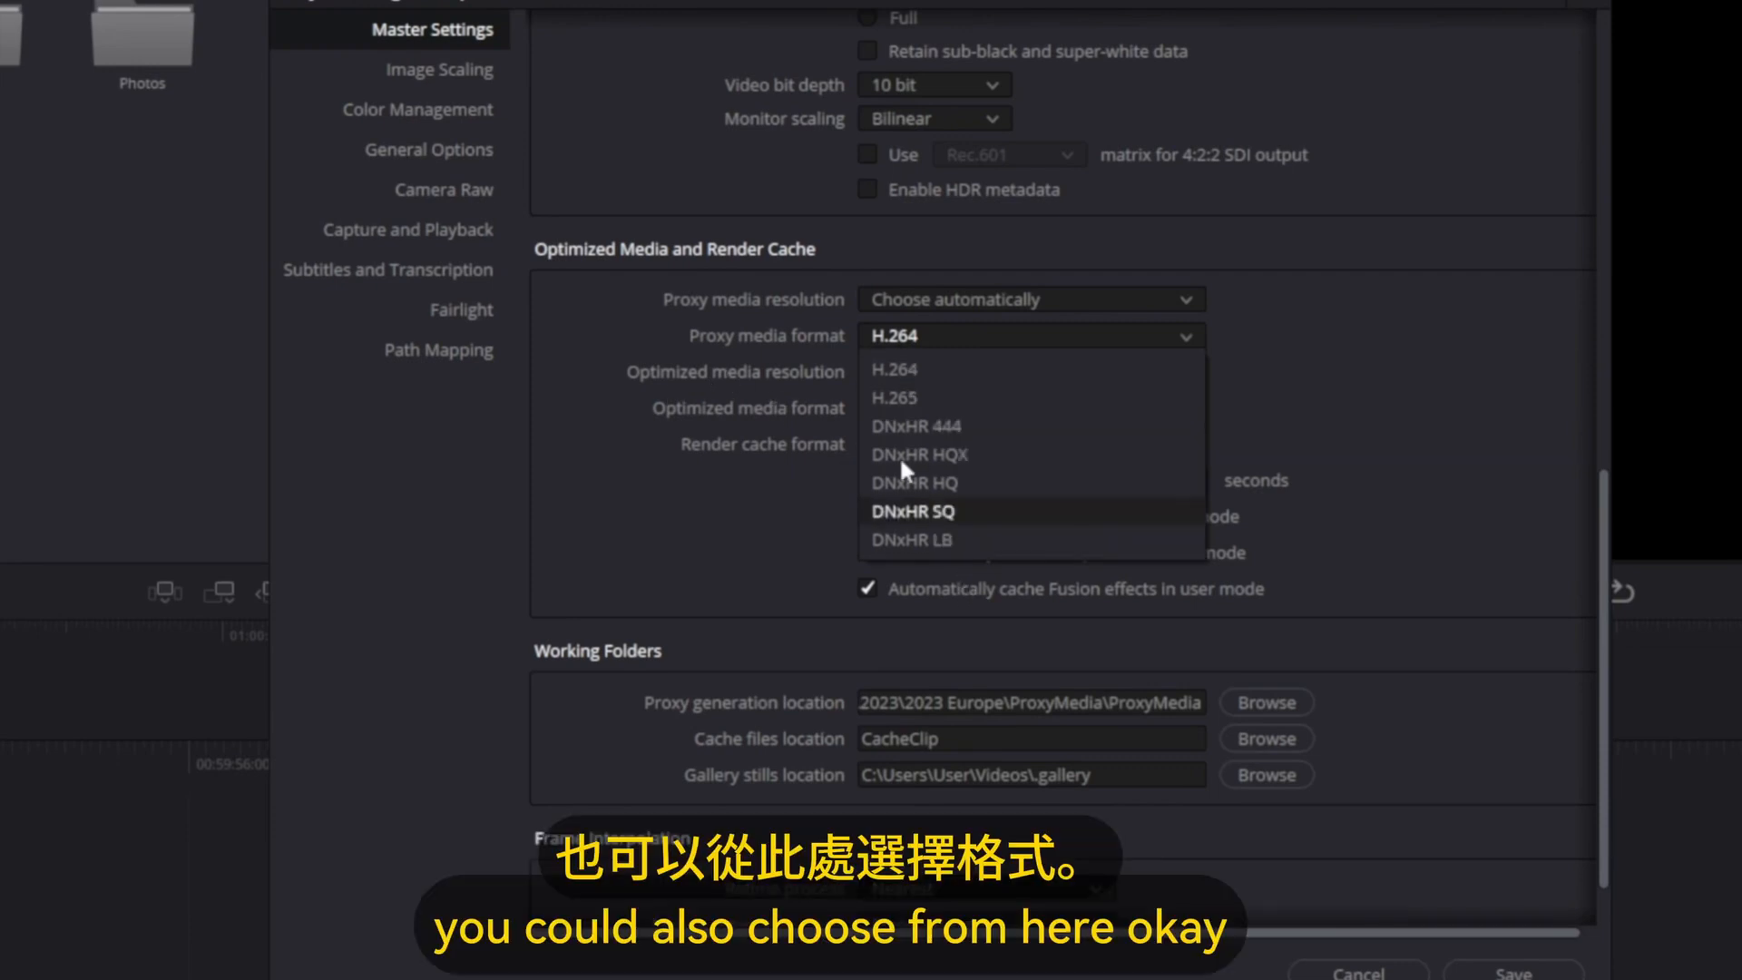
{"action": "left_click", "coordinate": [743, 292]}
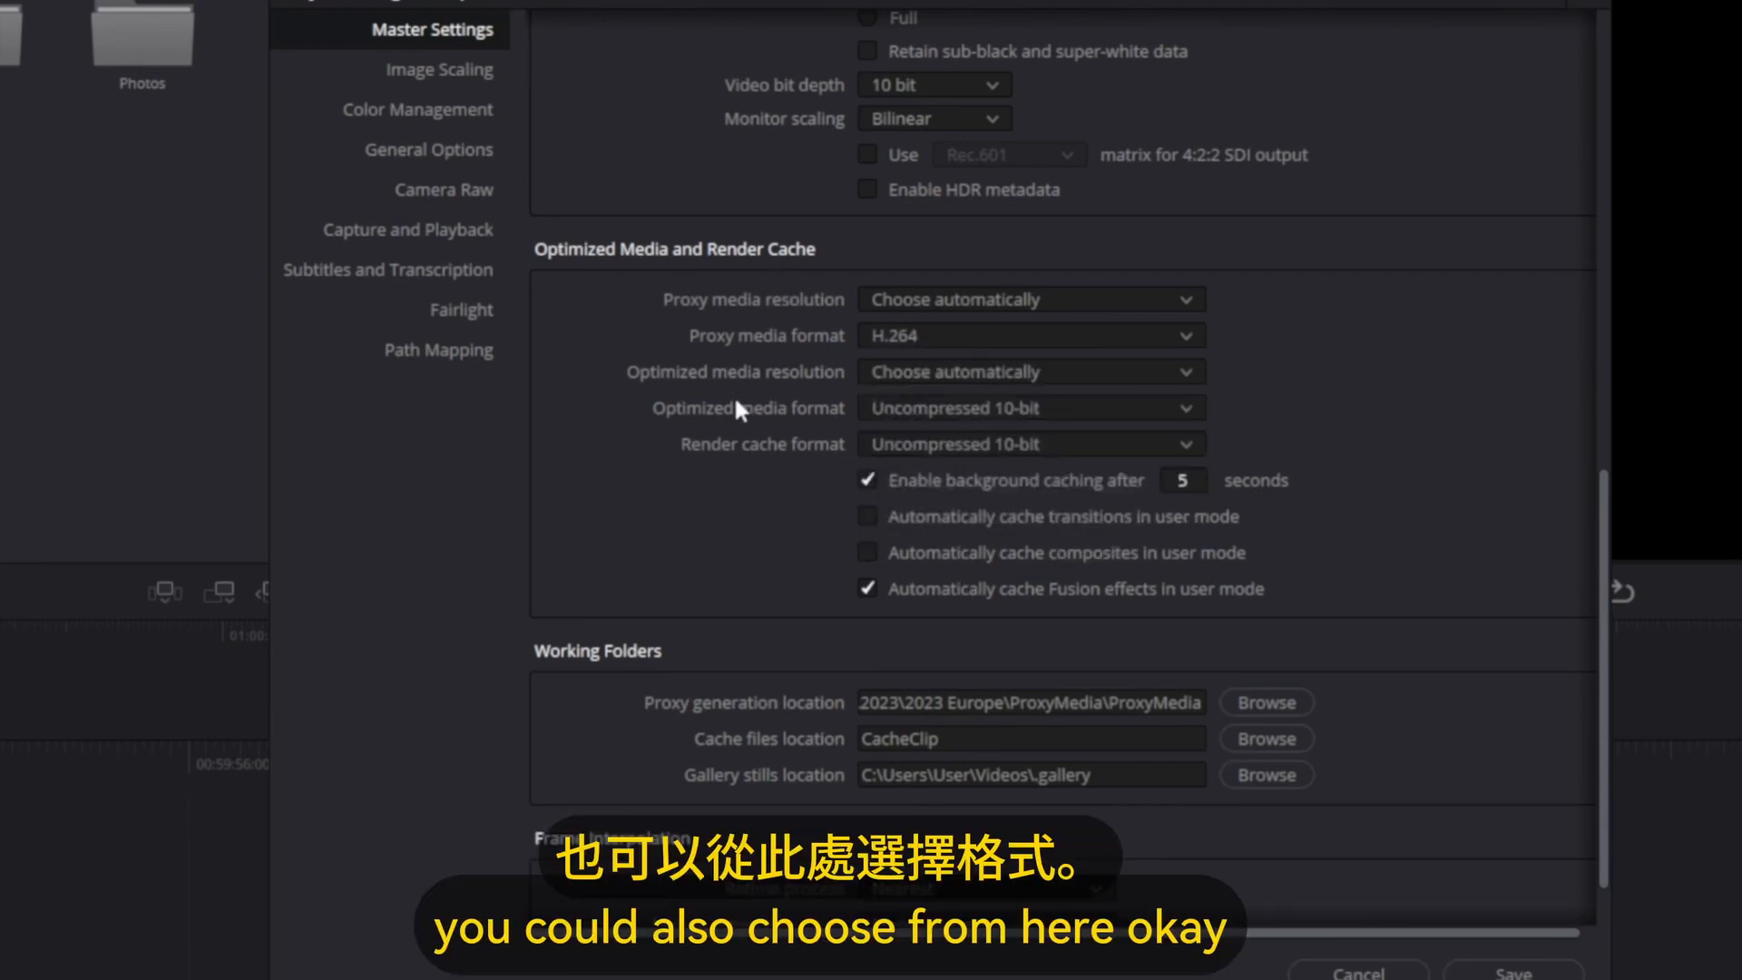
{"action": "scroll", "coordinate": [734, 395], "scroll_direction": "down", "scroll_amount": 1}
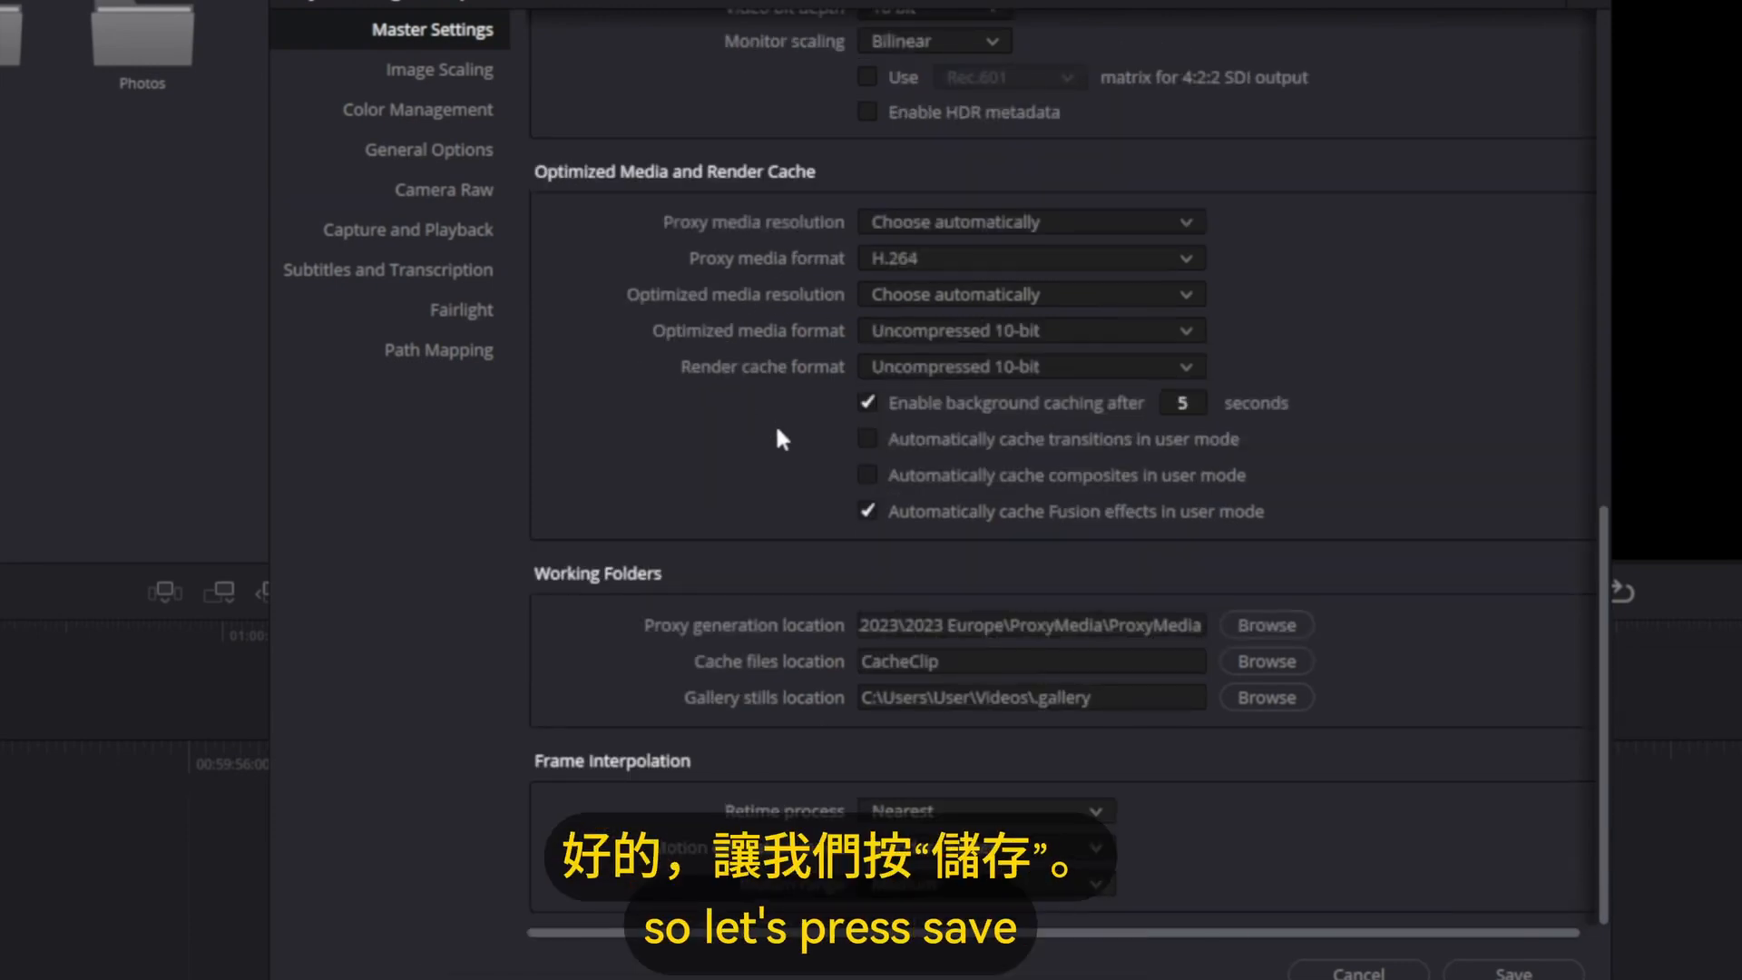
{"action": "left_click", "coordinate": [1514, 973]}
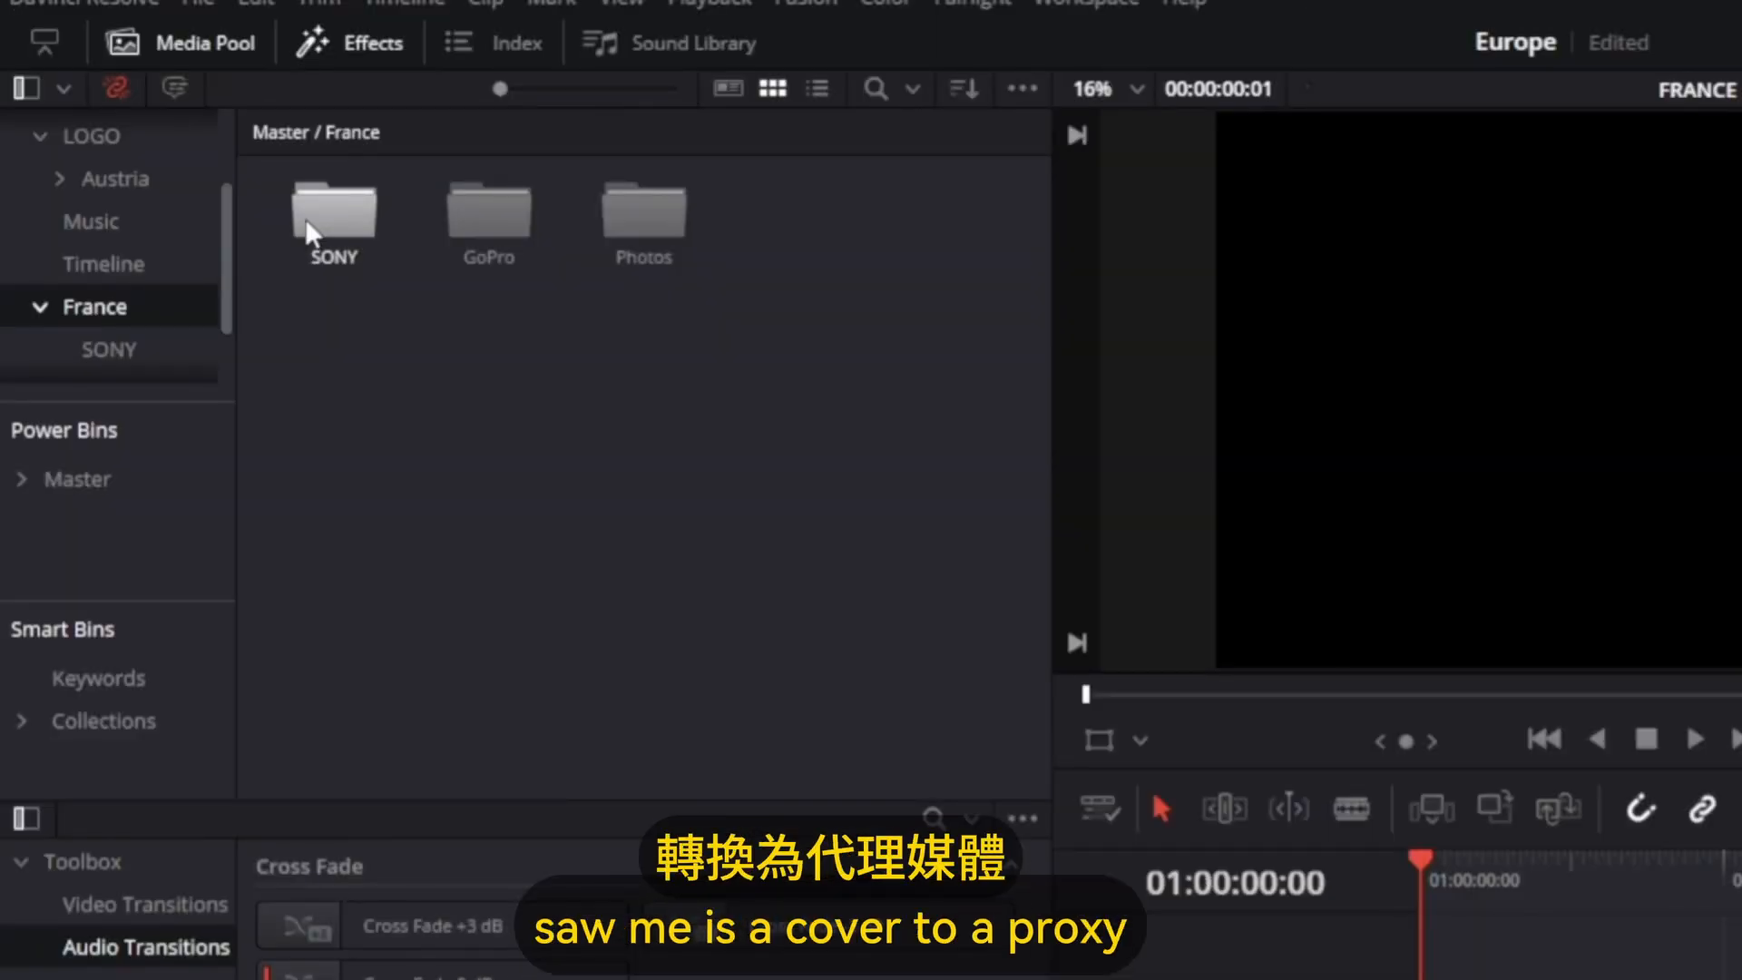
Generate proxy media for all clips in the SONY bin of the France folder.
{"action": "double_click", "coordinate": [305, 218]}
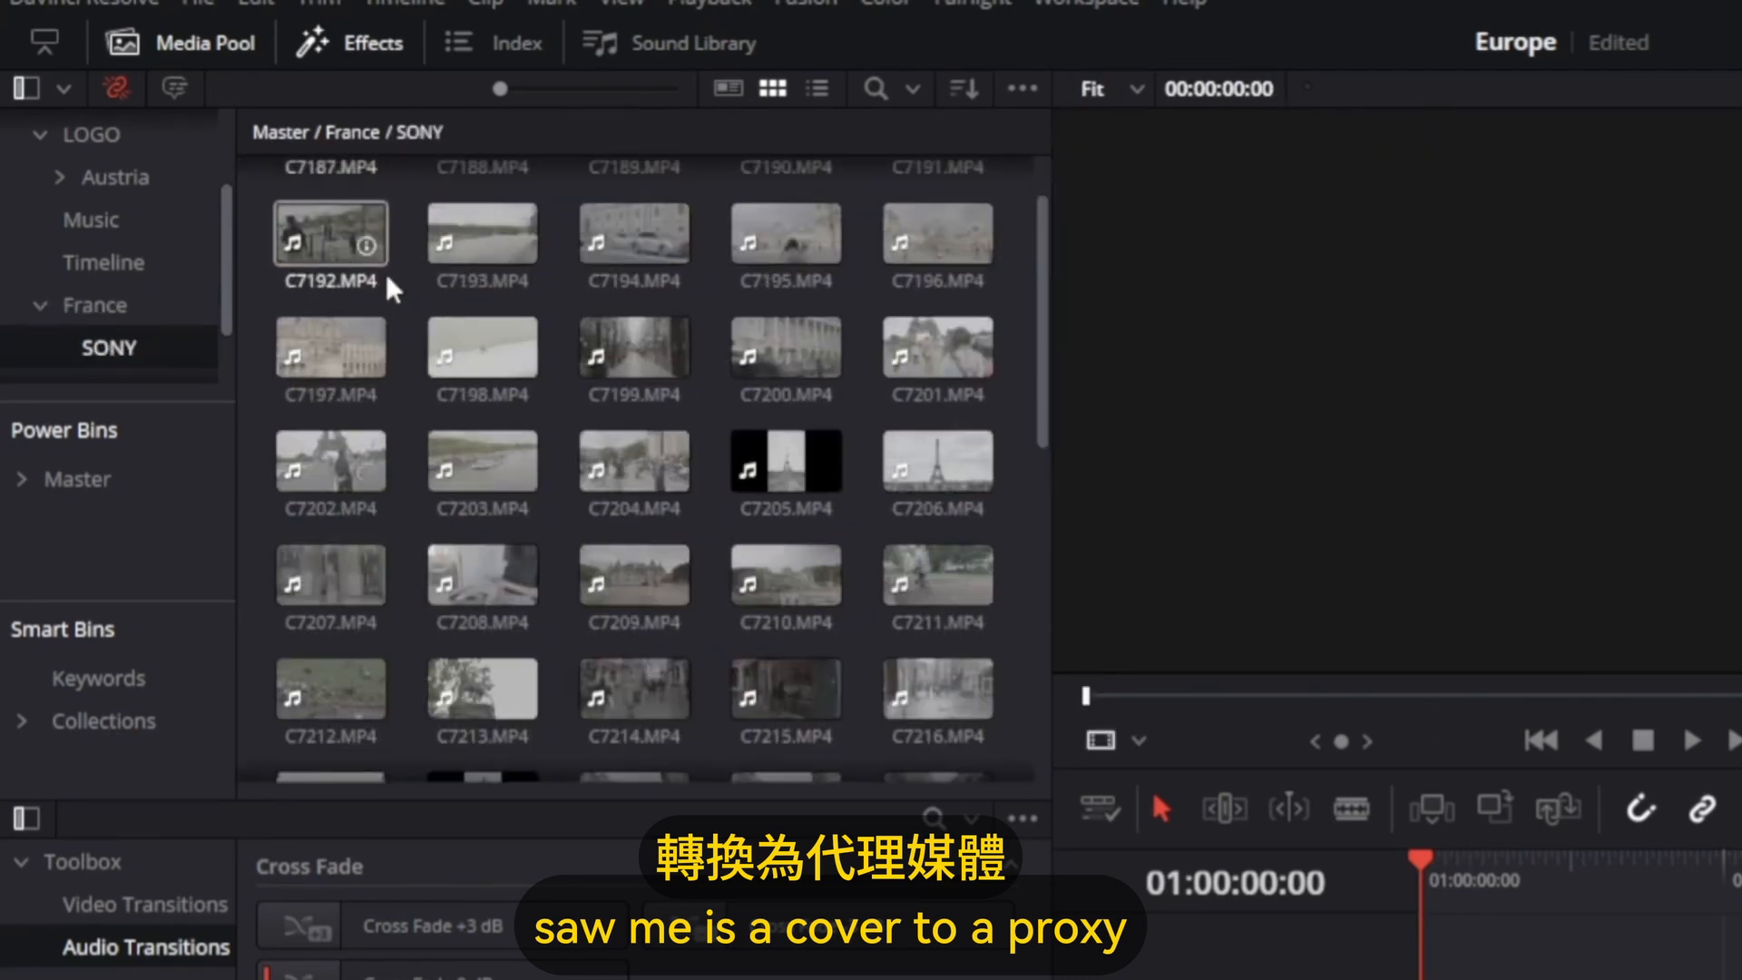
{"action": "key", "text": "ctrl+a"}
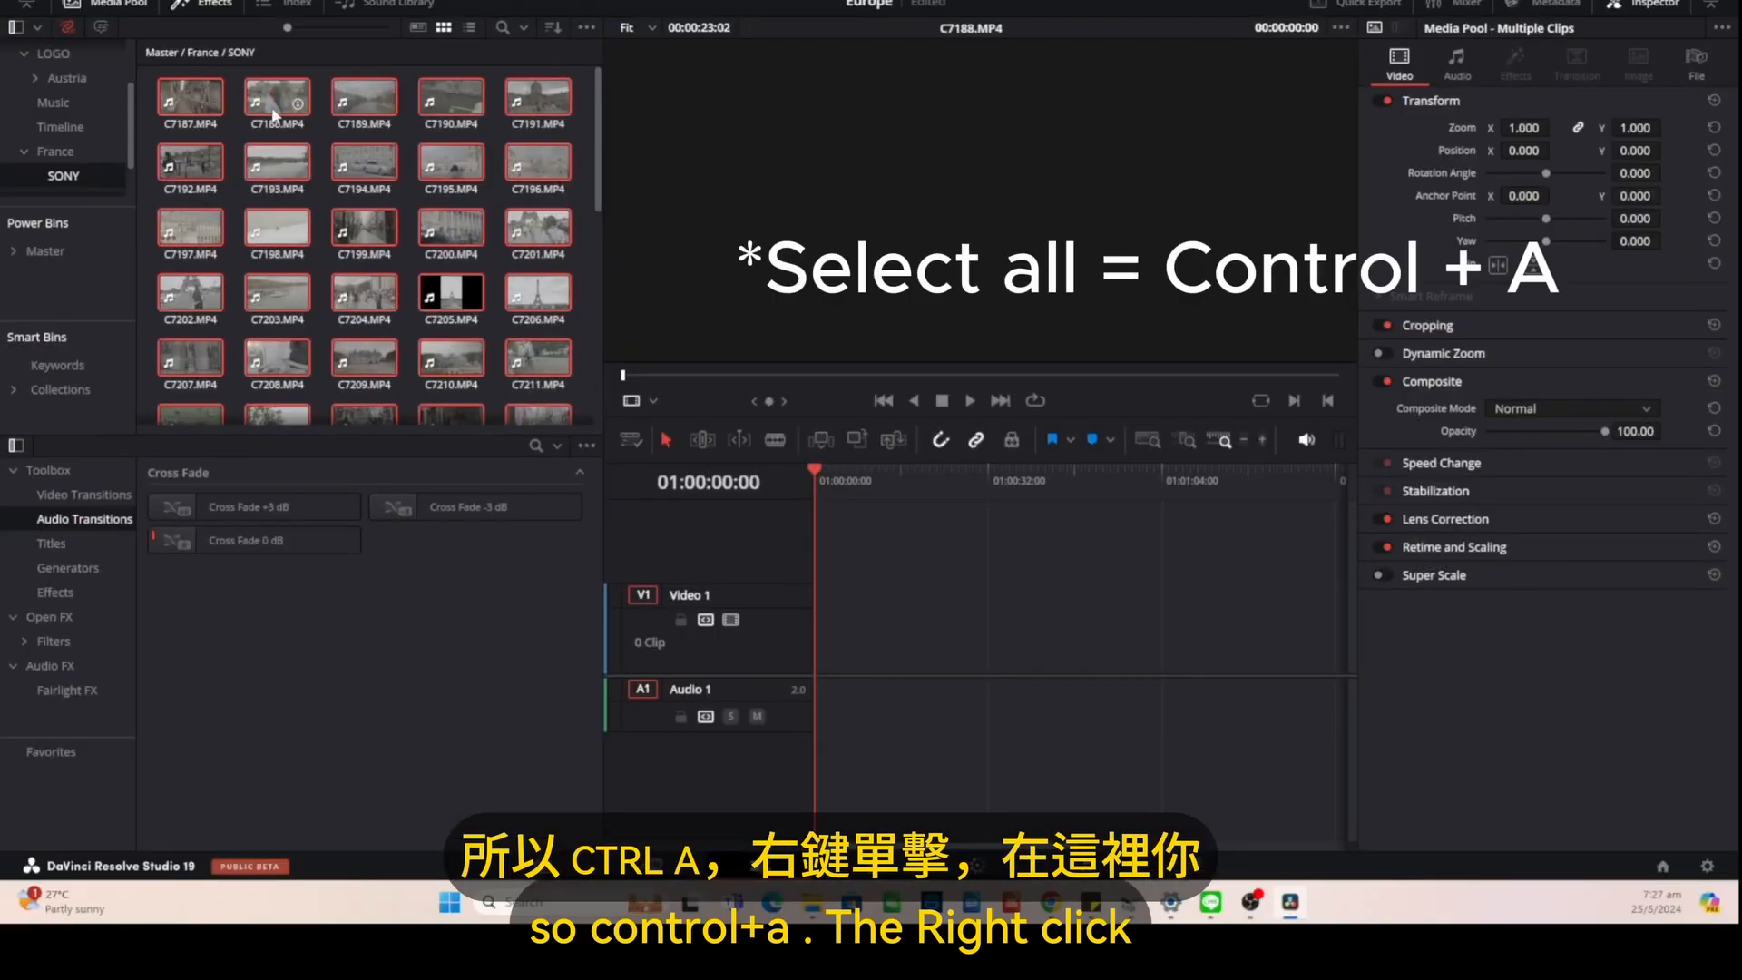
{"action": "right_click", "coordinate": [474, 238]}
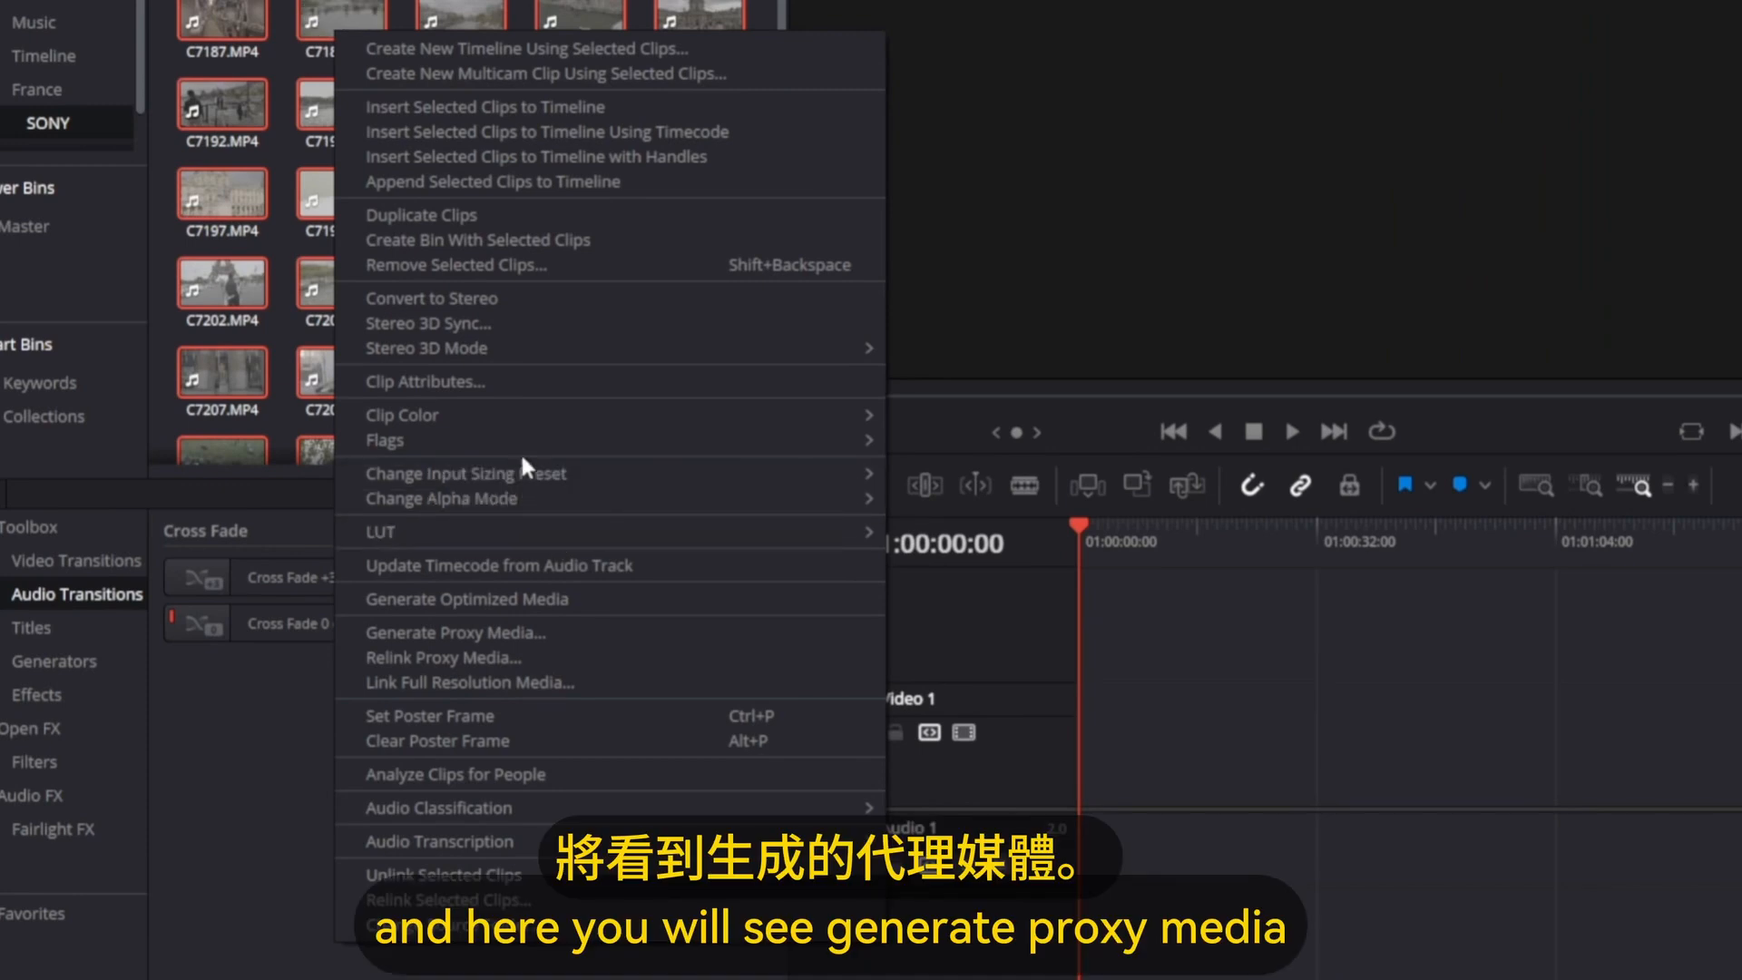
{"action": "left_click", "coordinate": [606, 635]}
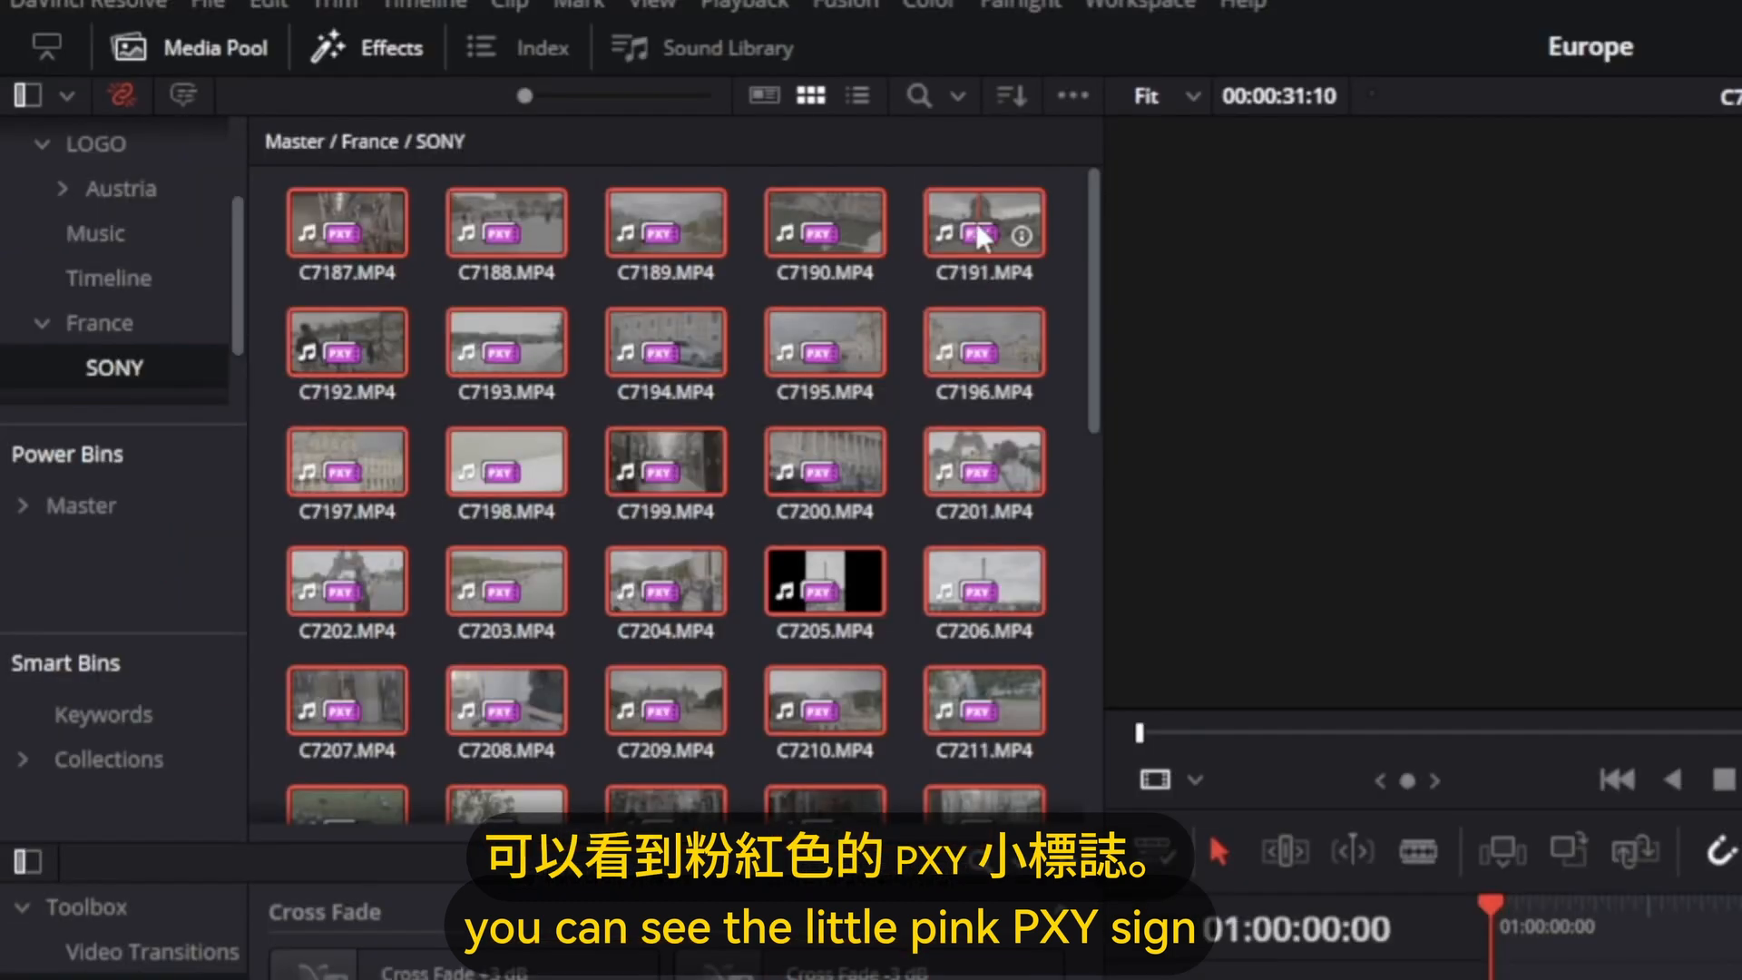
{"action": "left_click", "coordinate": [742, 5]}
{"action": "mouse_move", "coordinate": [824, 67]}
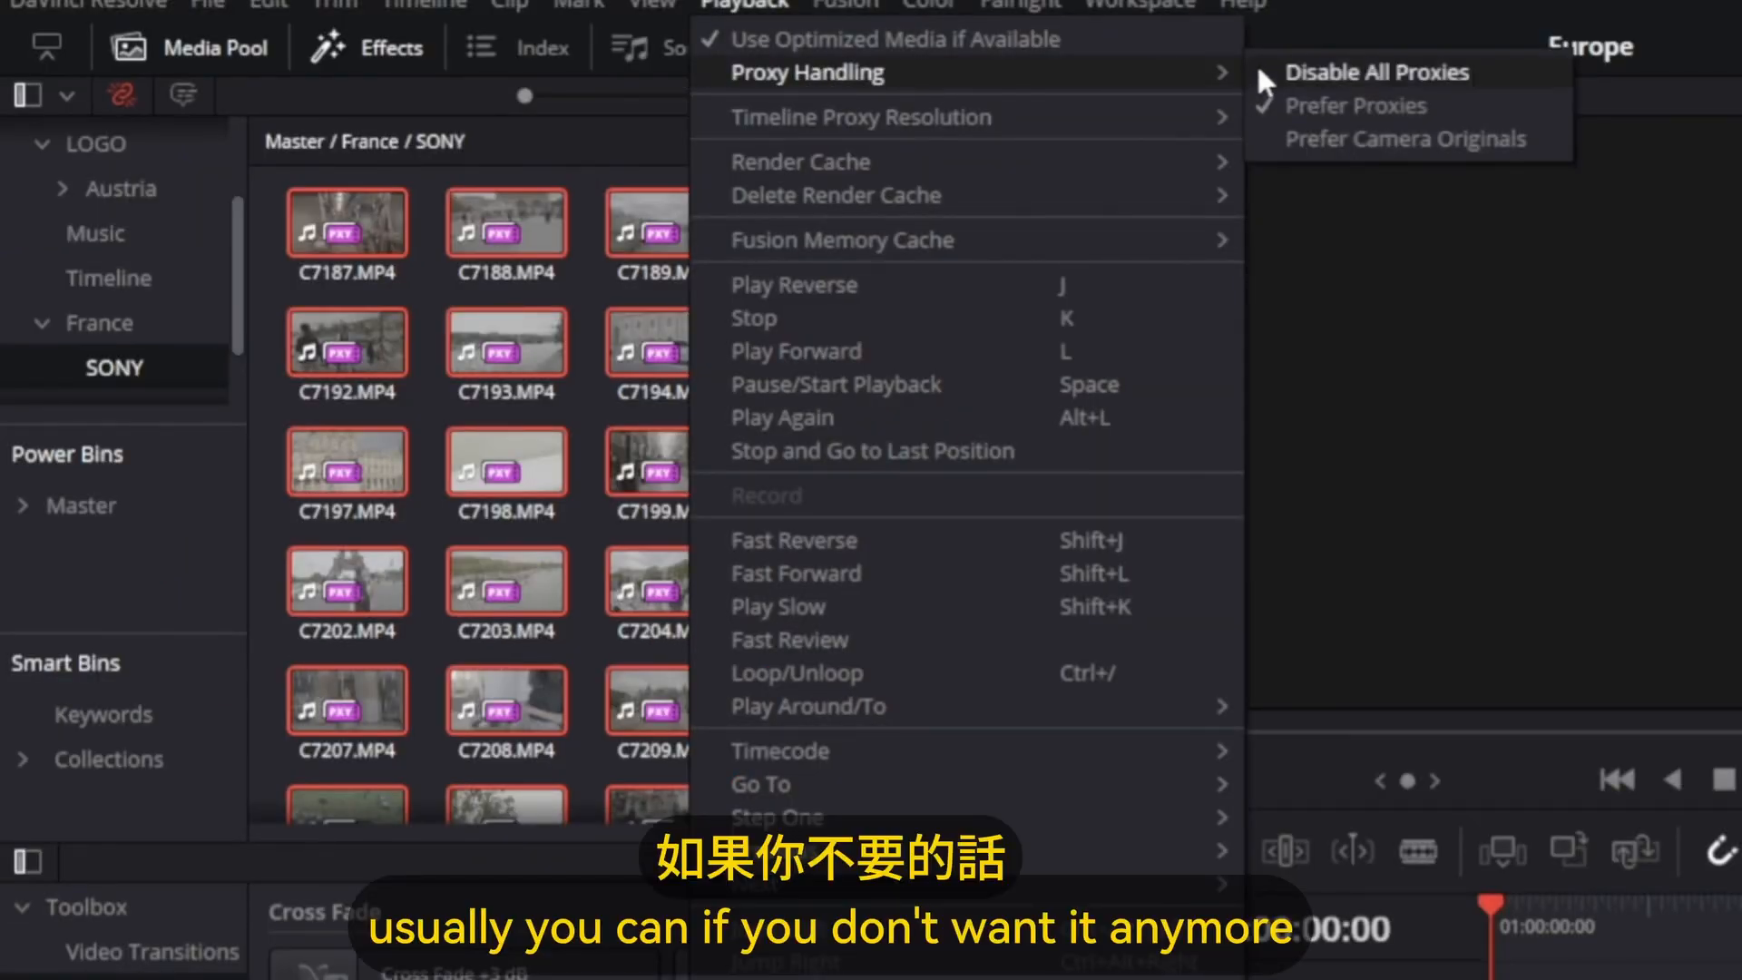
{"action": "left_click", "coordinate": [1361, 256]}
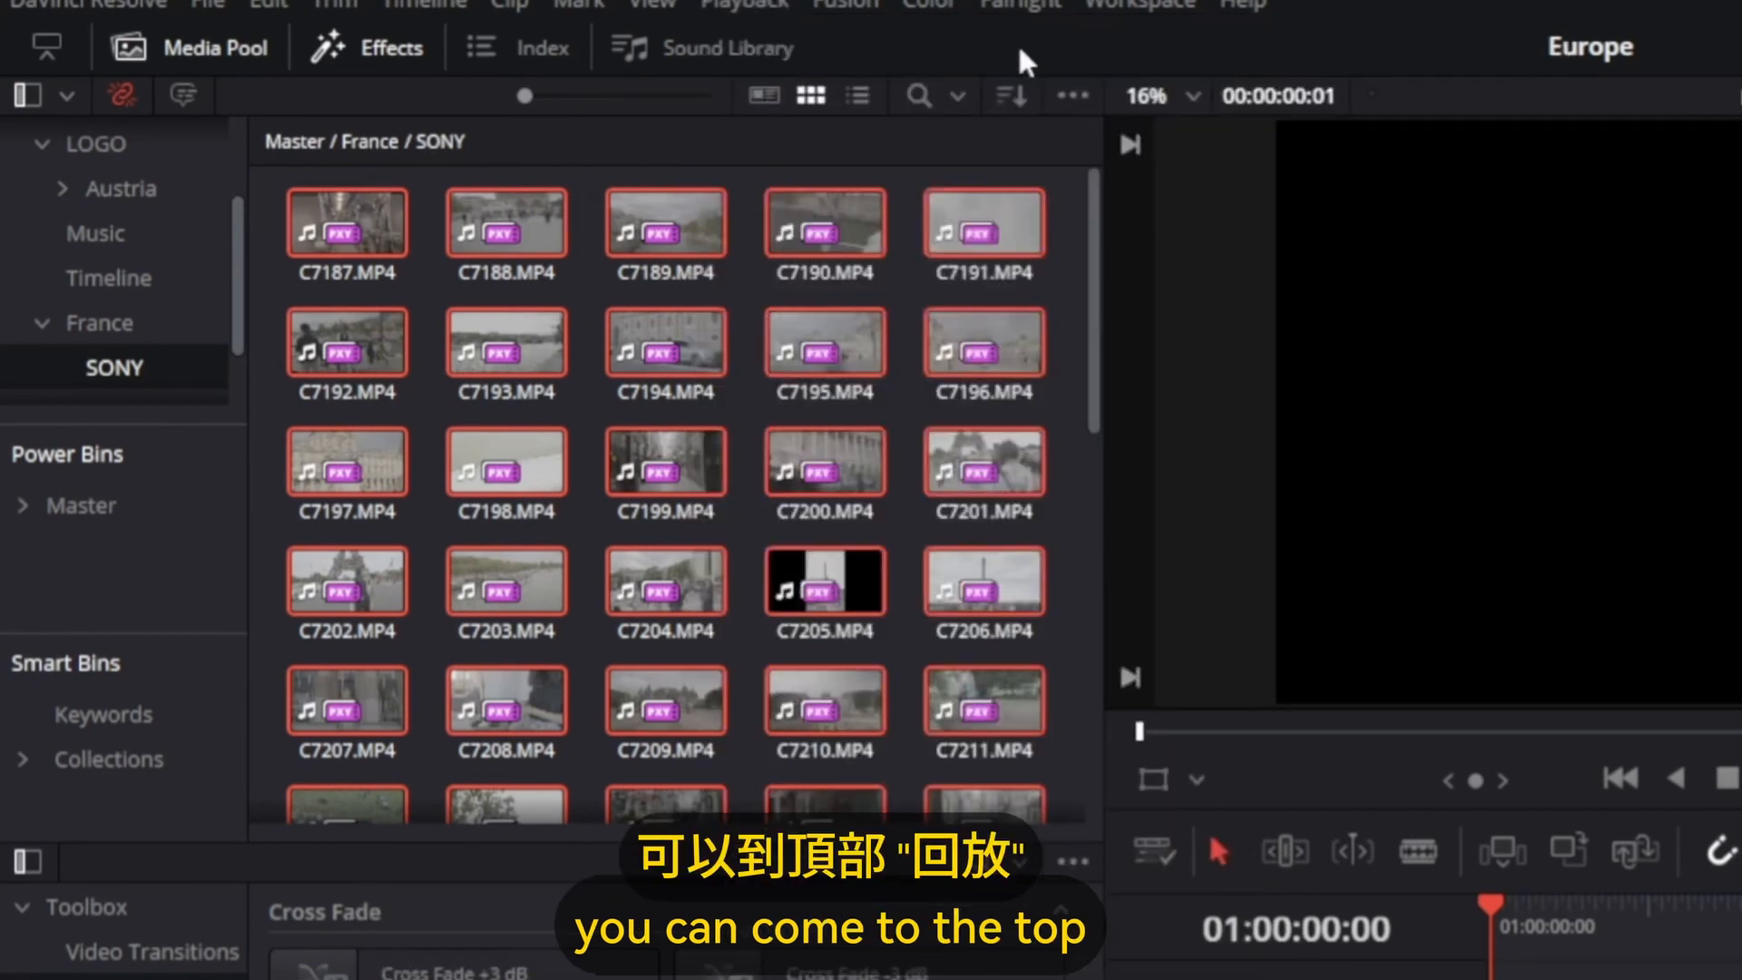
Set the playback proxy handling to Disable All Proxies.
{"action": "left_click", "coordinate": [712, 2]}
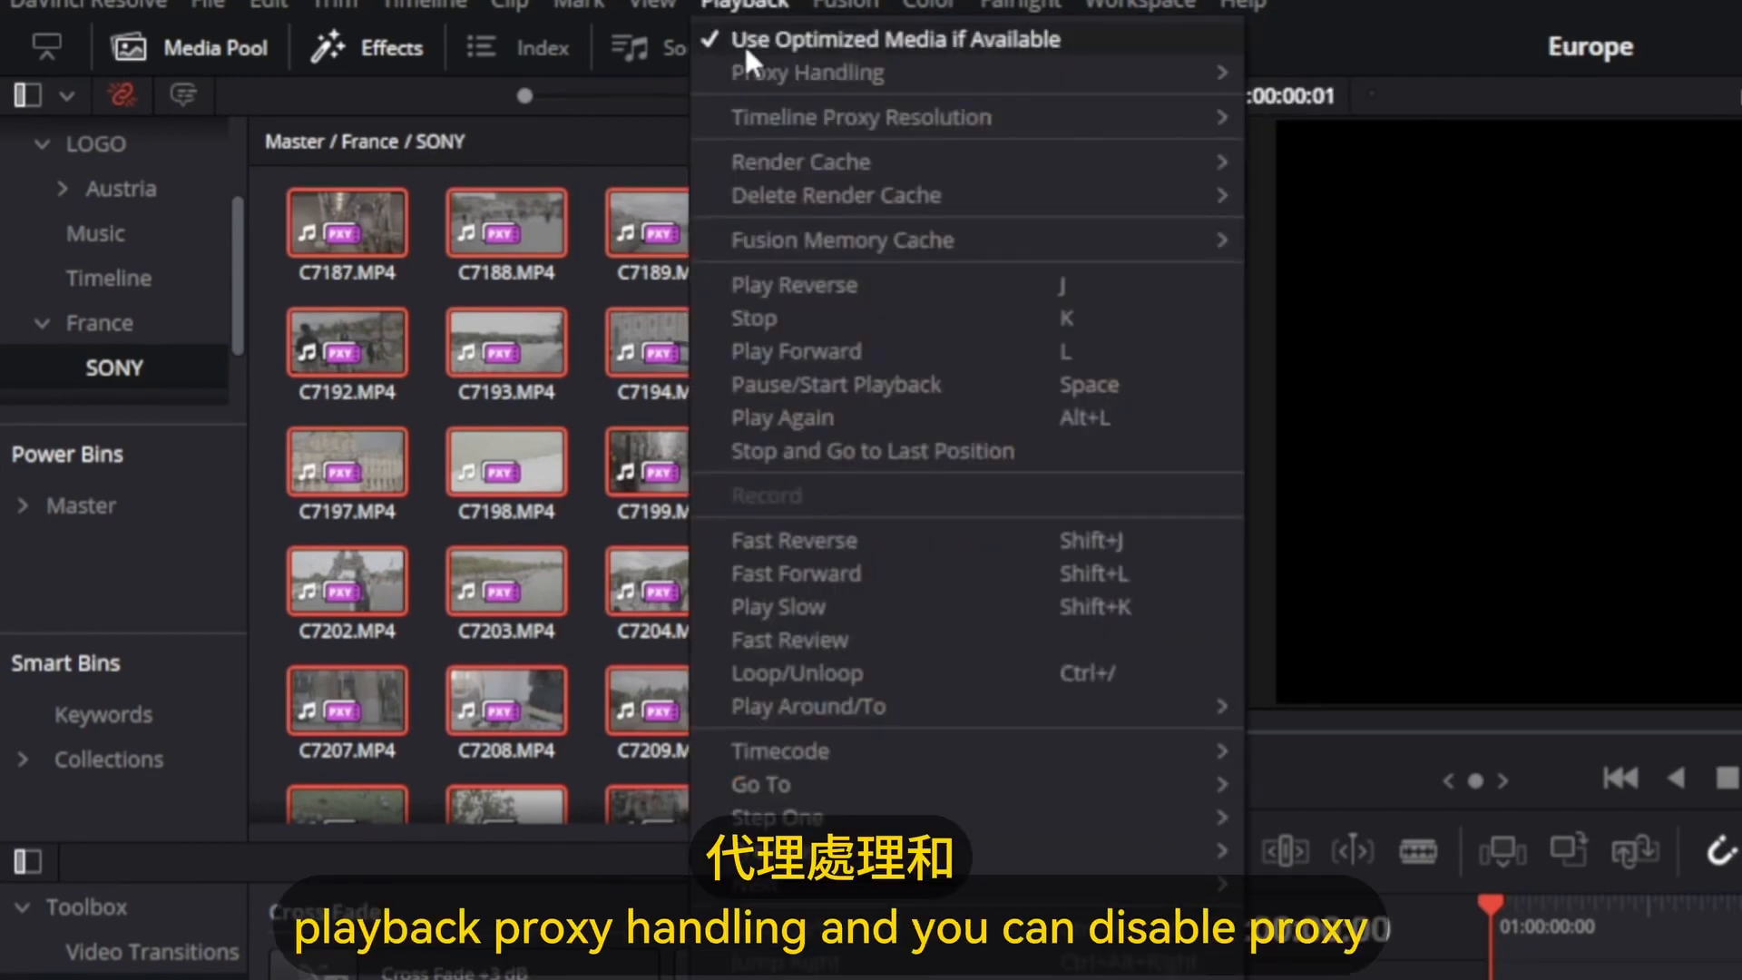
{"action": "mouse_move", "coordinate": [764, 71]}
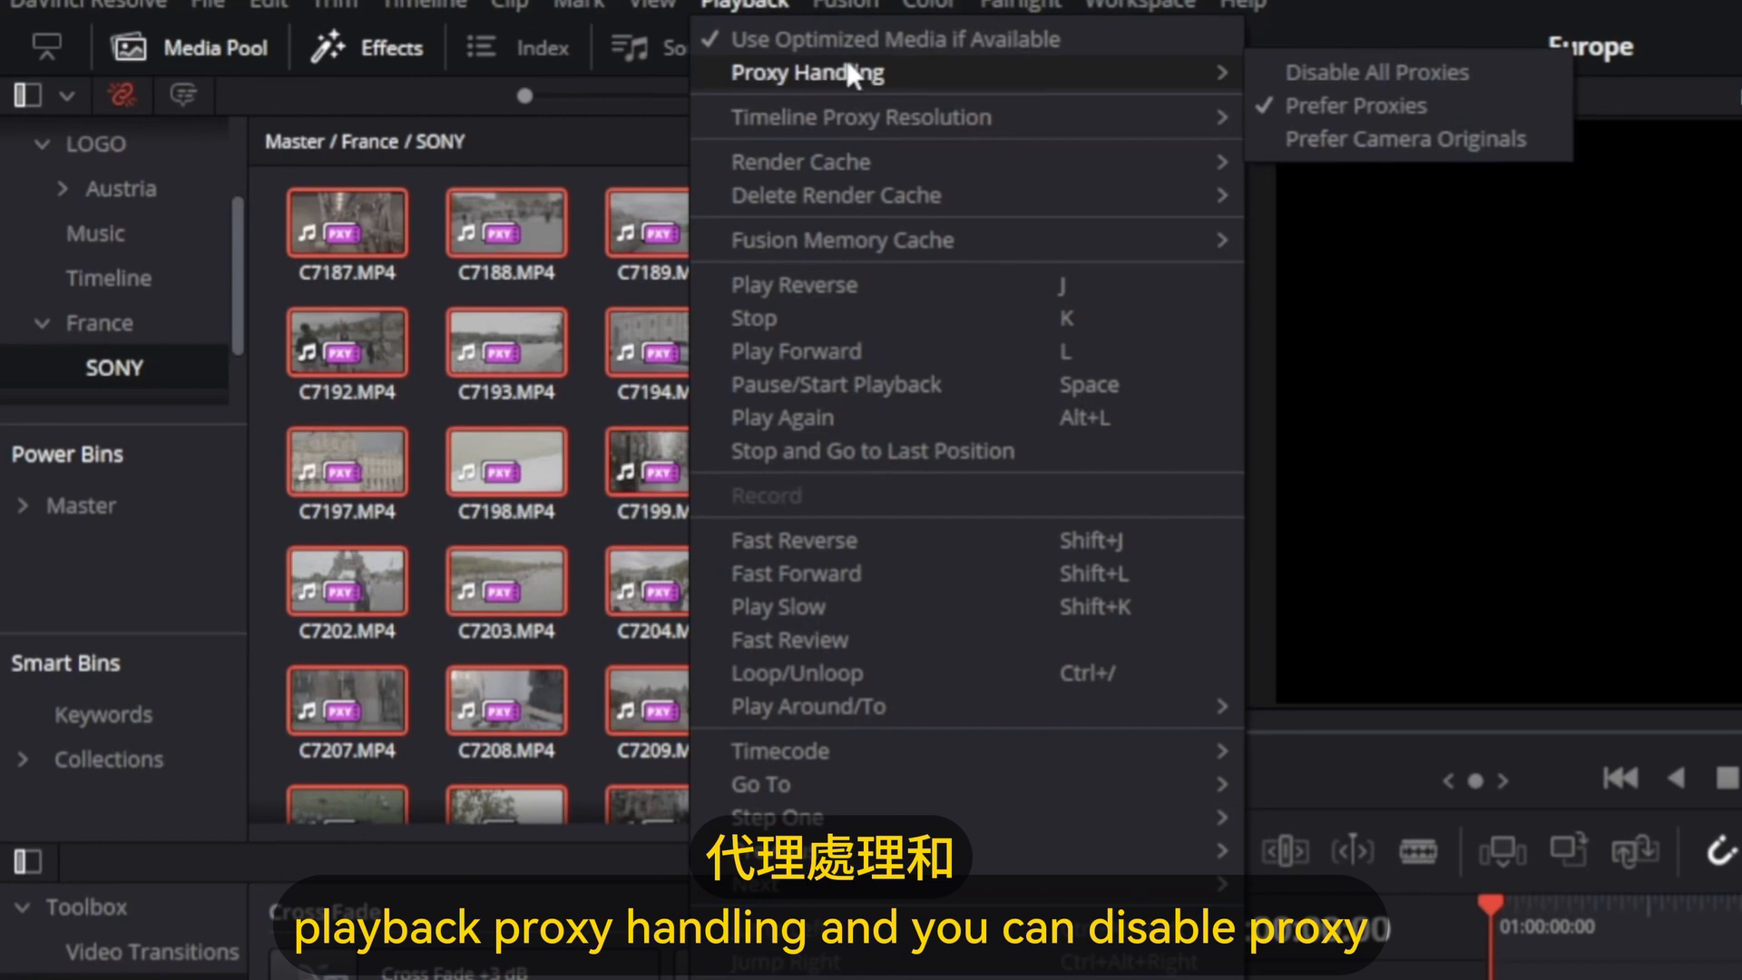
{"action": "left_click", "coordinate": [1288, 65]}
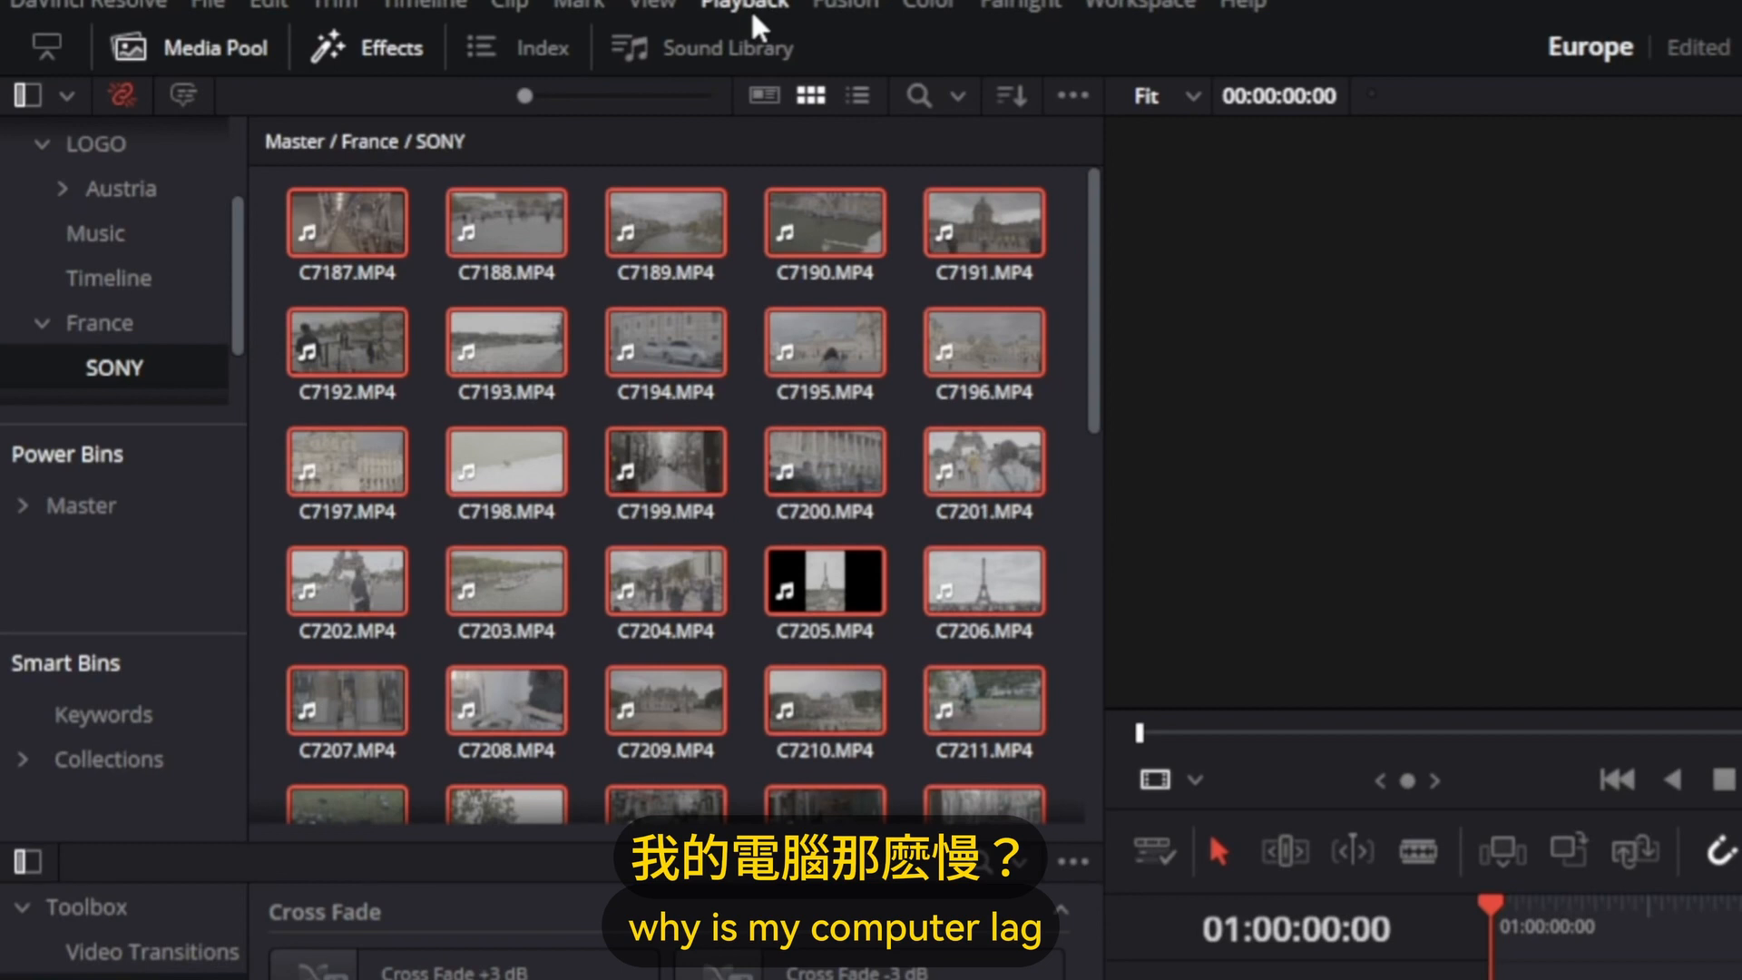
Set the playback proxy handling to Prefer Proxies.
{"action": "left_click", "coordinate": [750, 8]}
{"action": "mouse_move", "coordinate": [807, 75]}
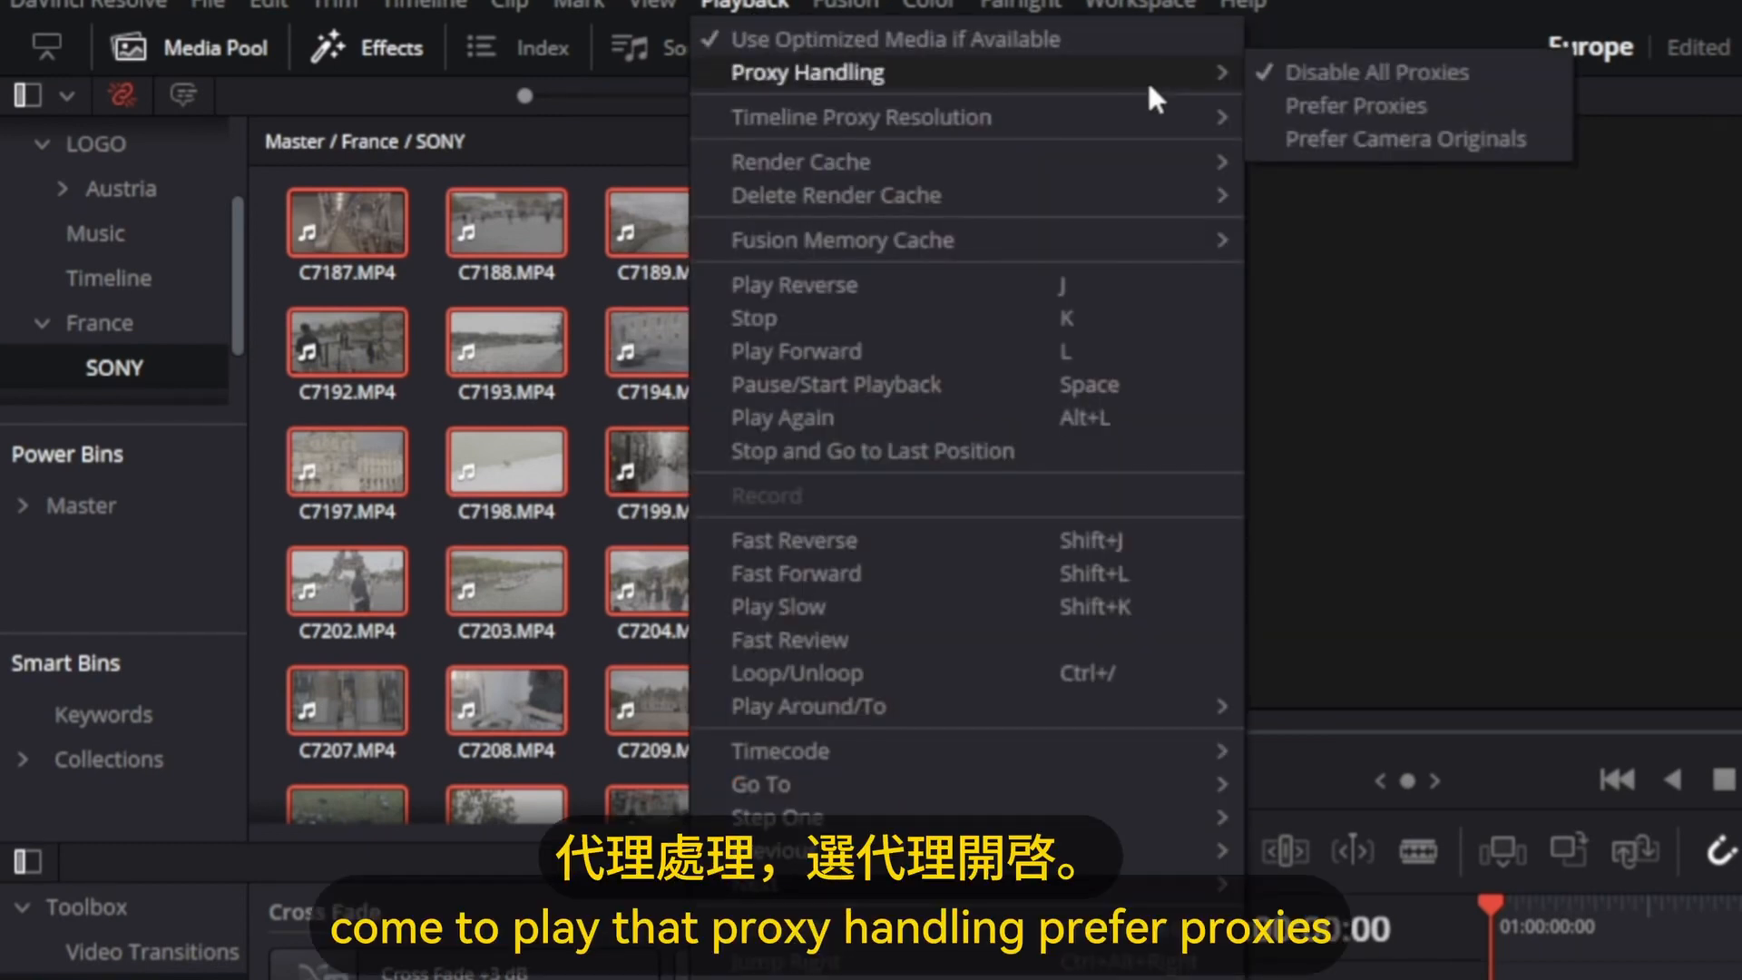
{"action": "left_click", "coordinate": [1321, 105]}
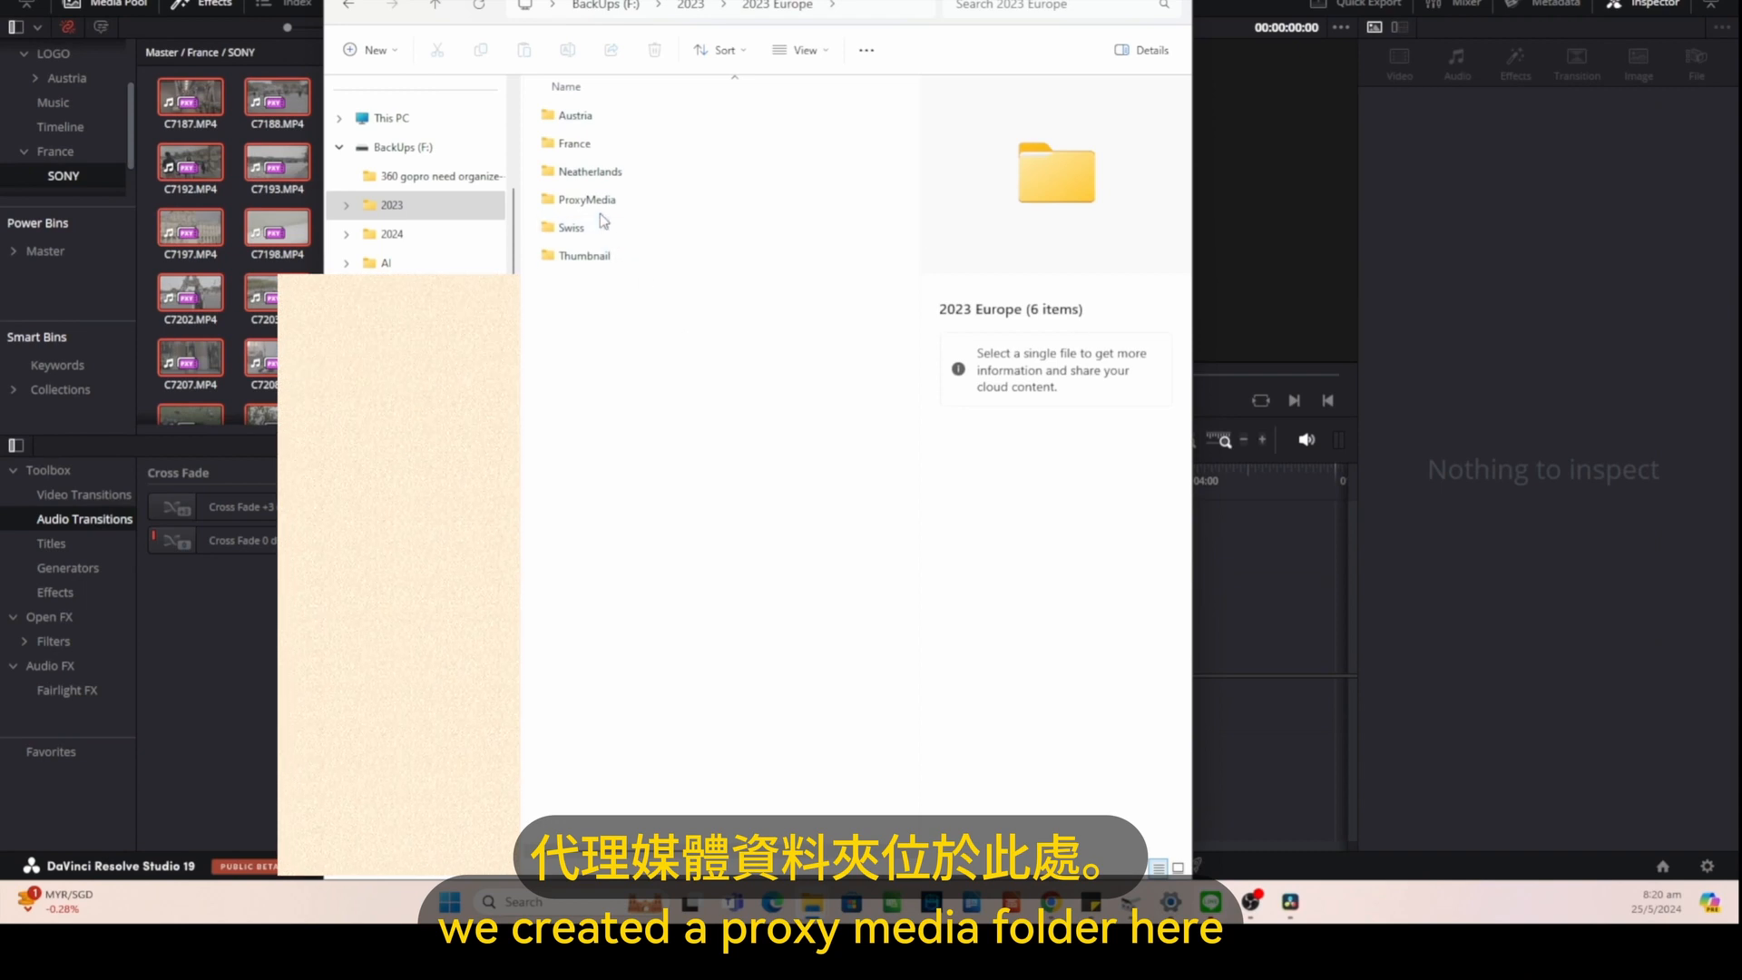
Open the ProxyMedia folder in 2023 Europe down to its France SONY subfolder and check the proxy clip C7196.
{"action": "double_click", "coordinate": [608, 201]}
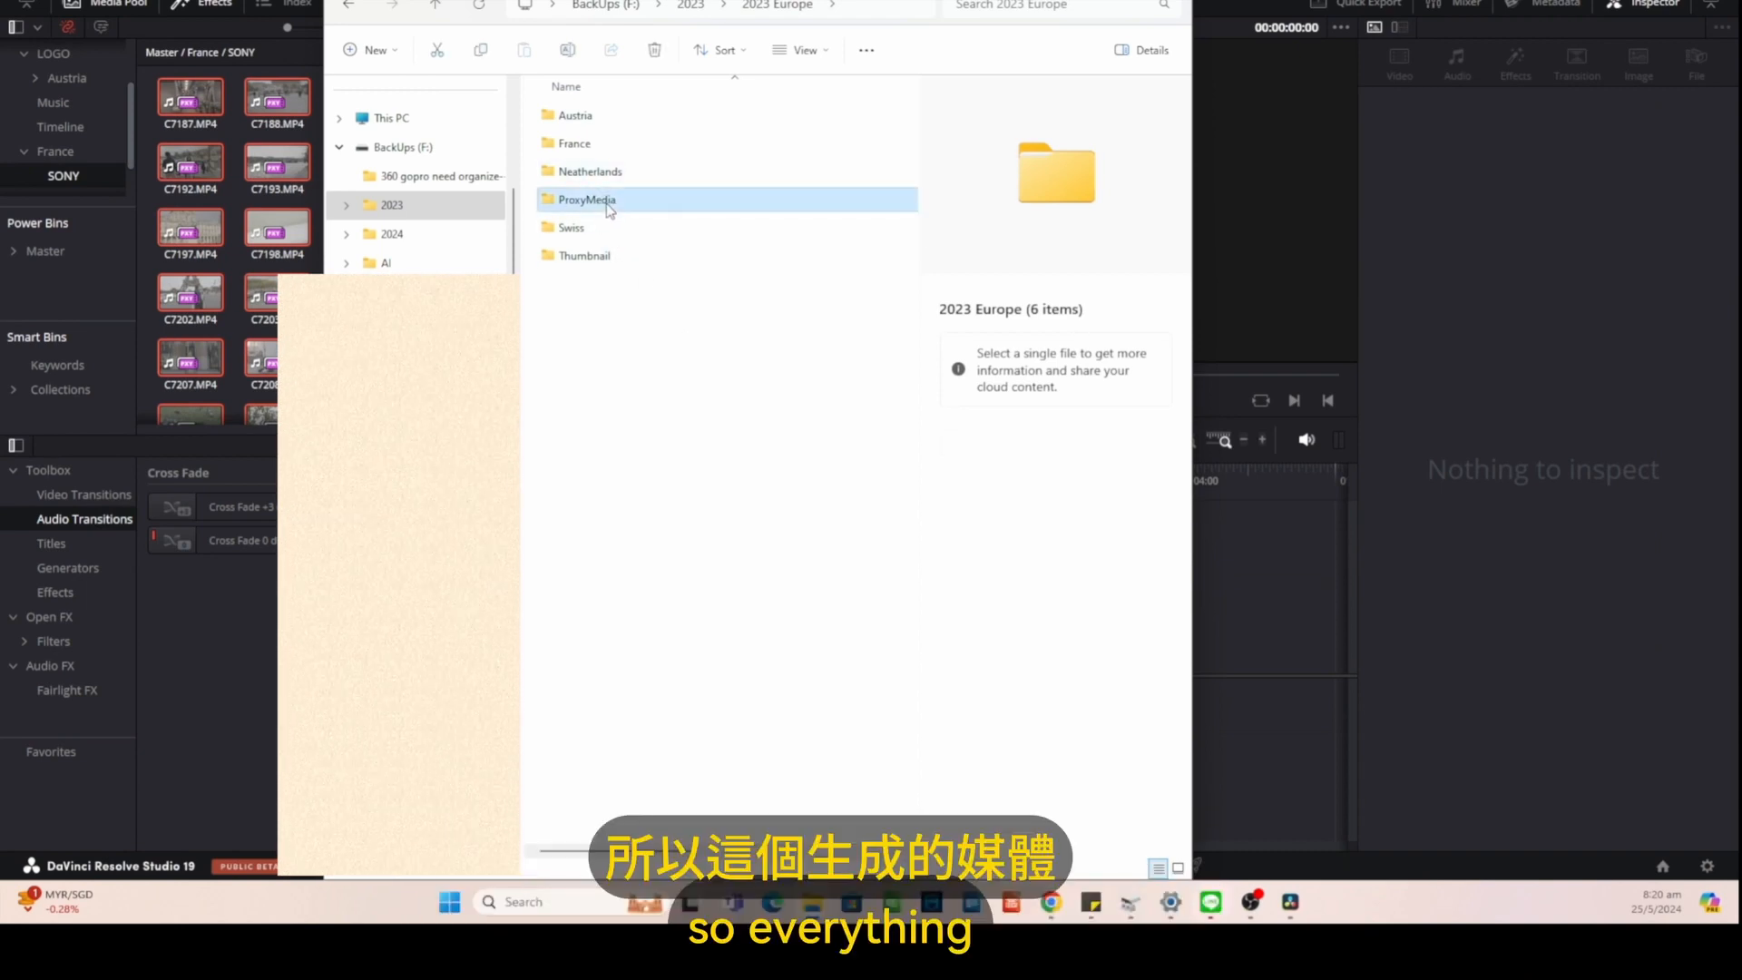
{"action": "left_click", "coordinate": [610, 117]}
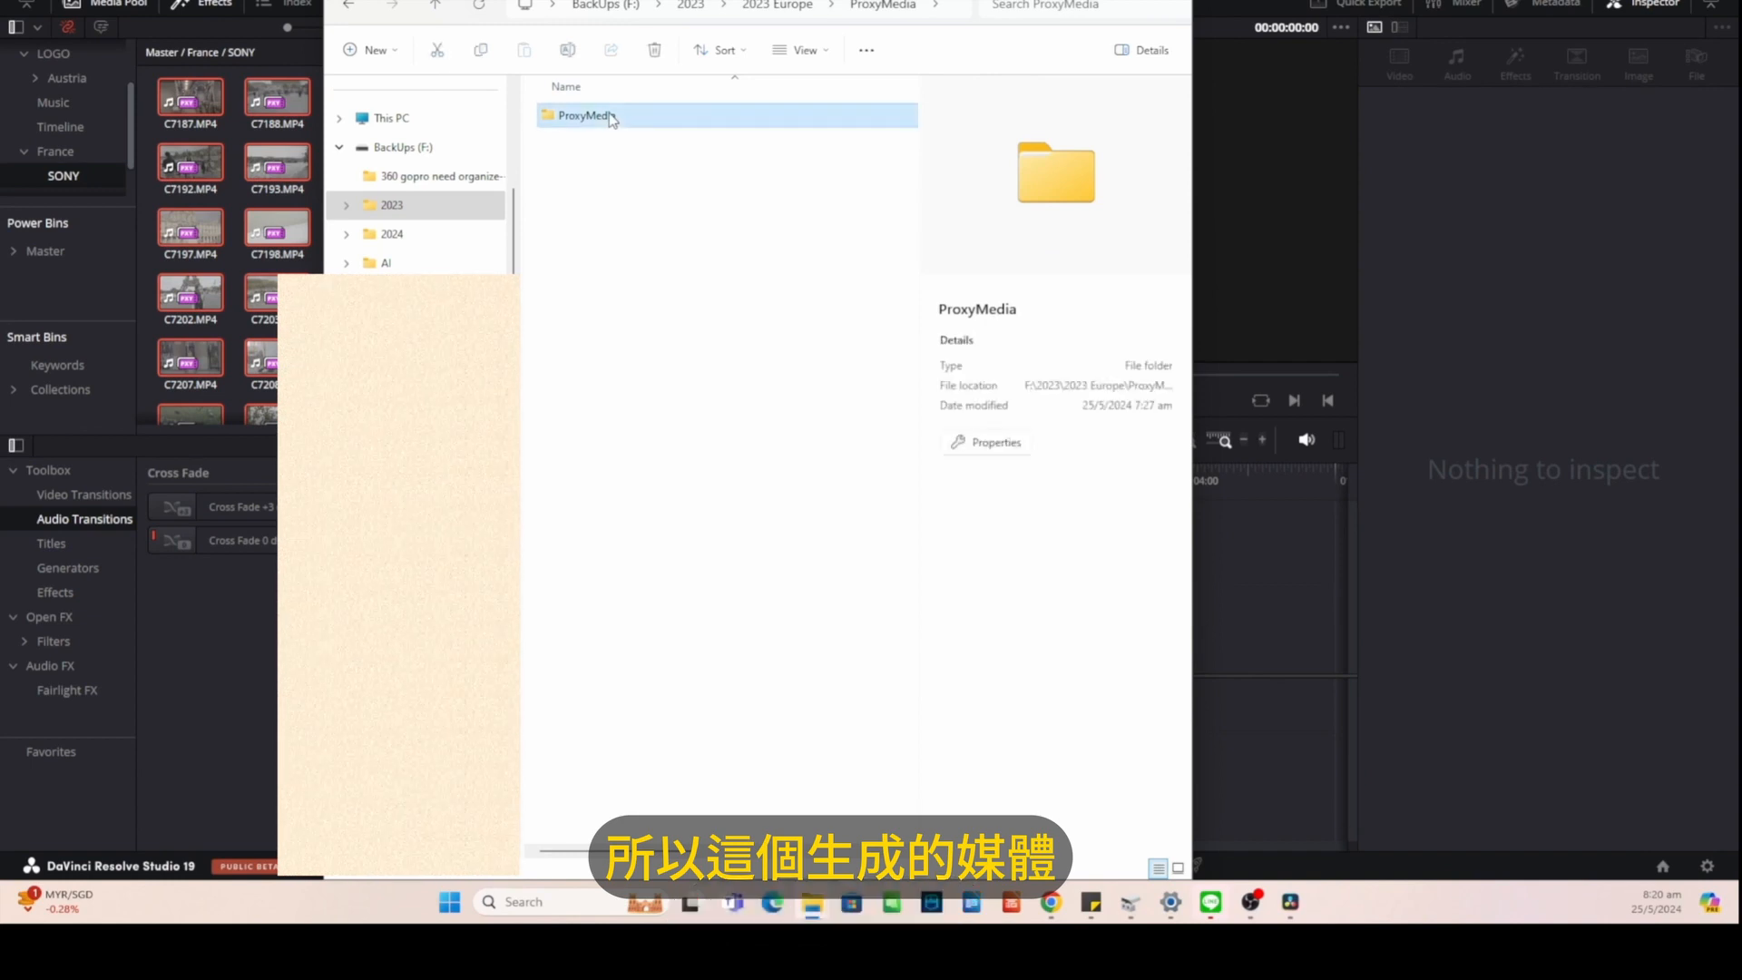
{"action": "double_click", "coordinate": [608, 114]}
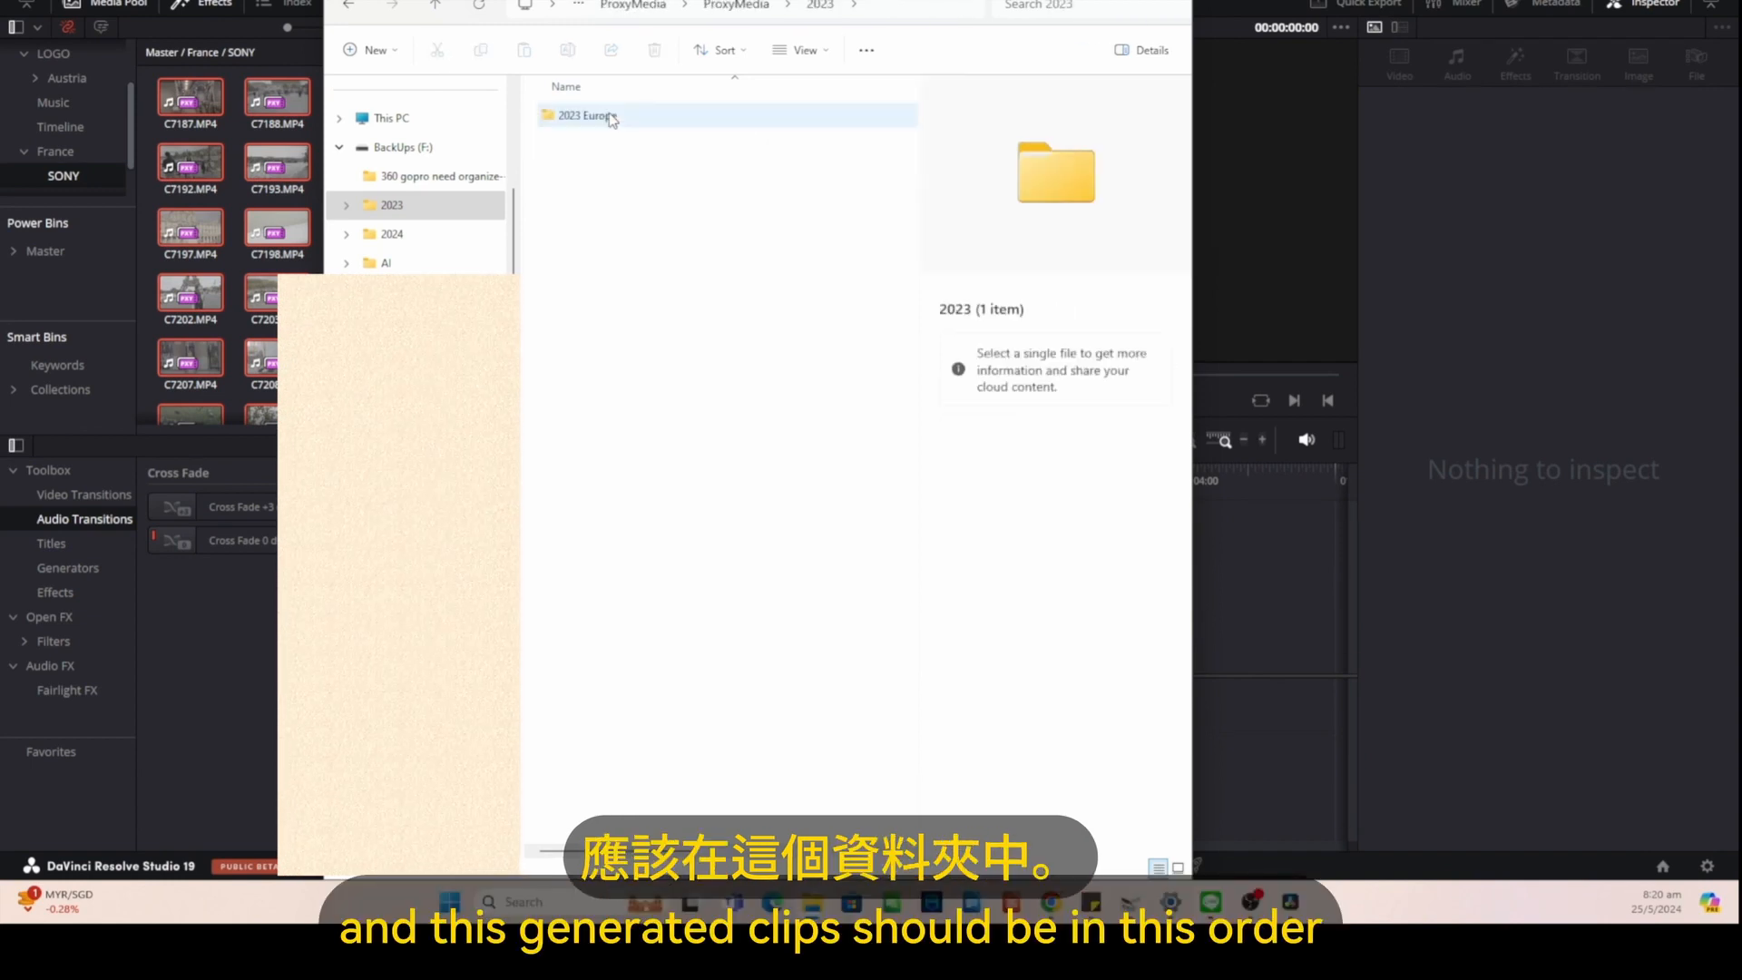
{"action": "left_click", "coordinate": [610, 116]}
{"action": "double_click", "coordinate": [610, 116]}
{"action": "double_click", "coordinate": [611, 117]}
{"action": "double_click", "coordinate": [611, 117]}
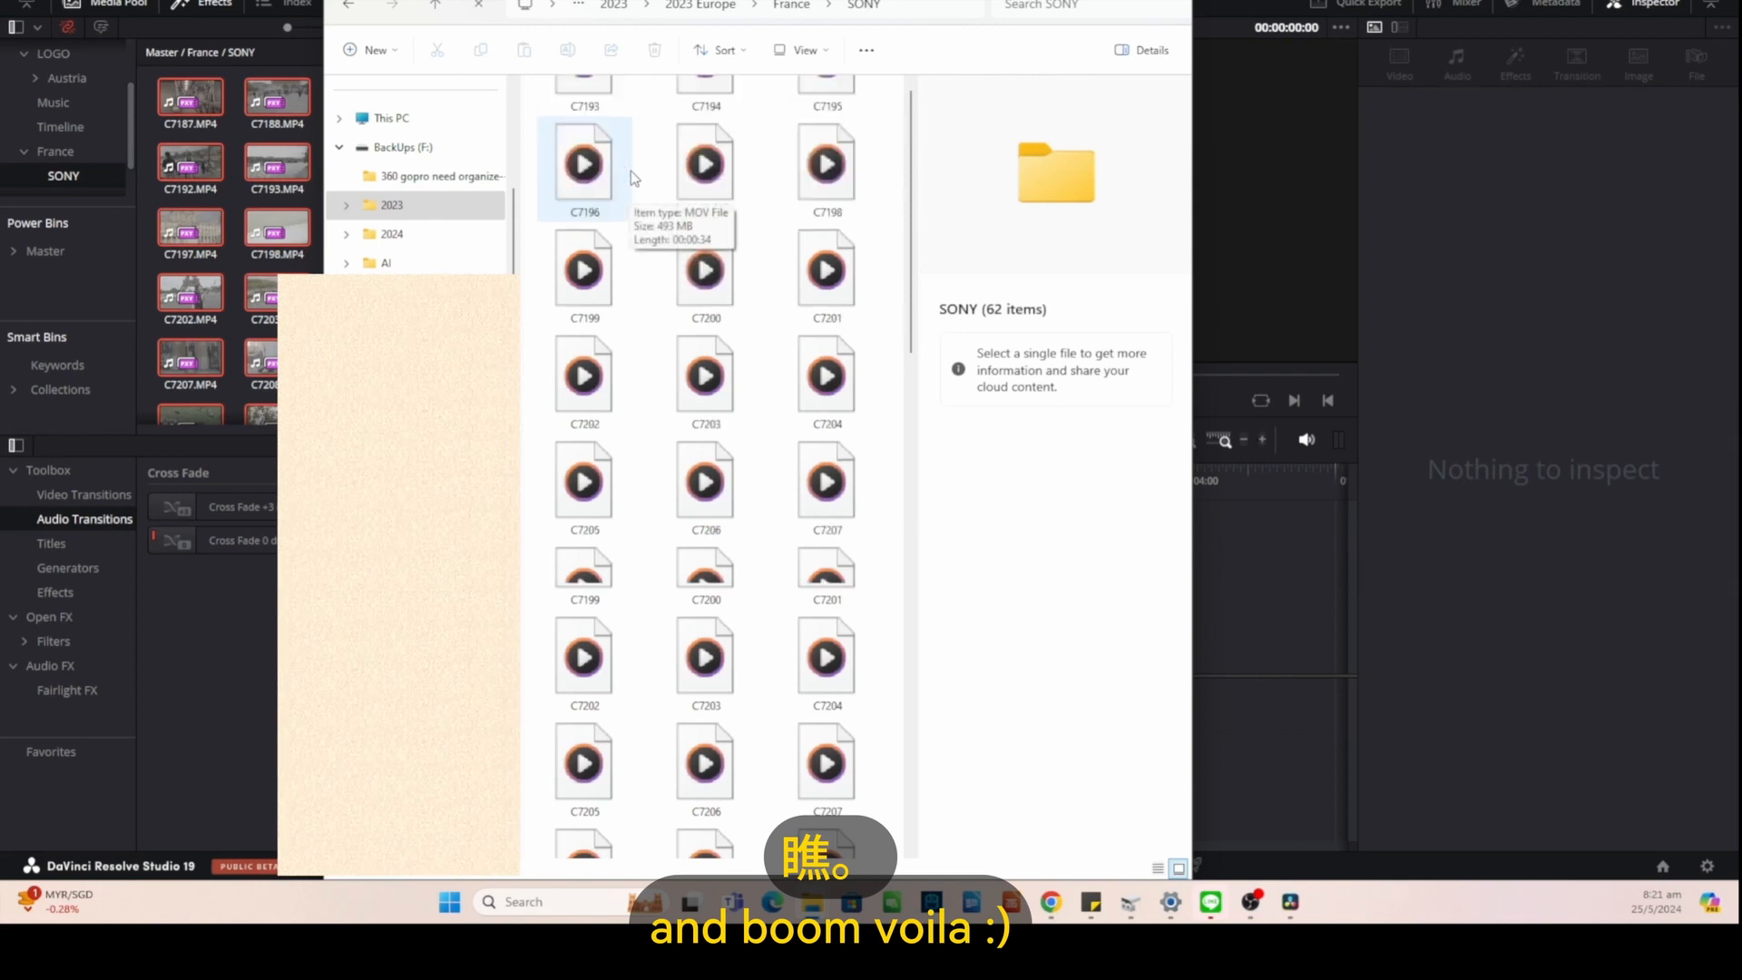
{"action": "left_click", "coordinate": [622, 168]}
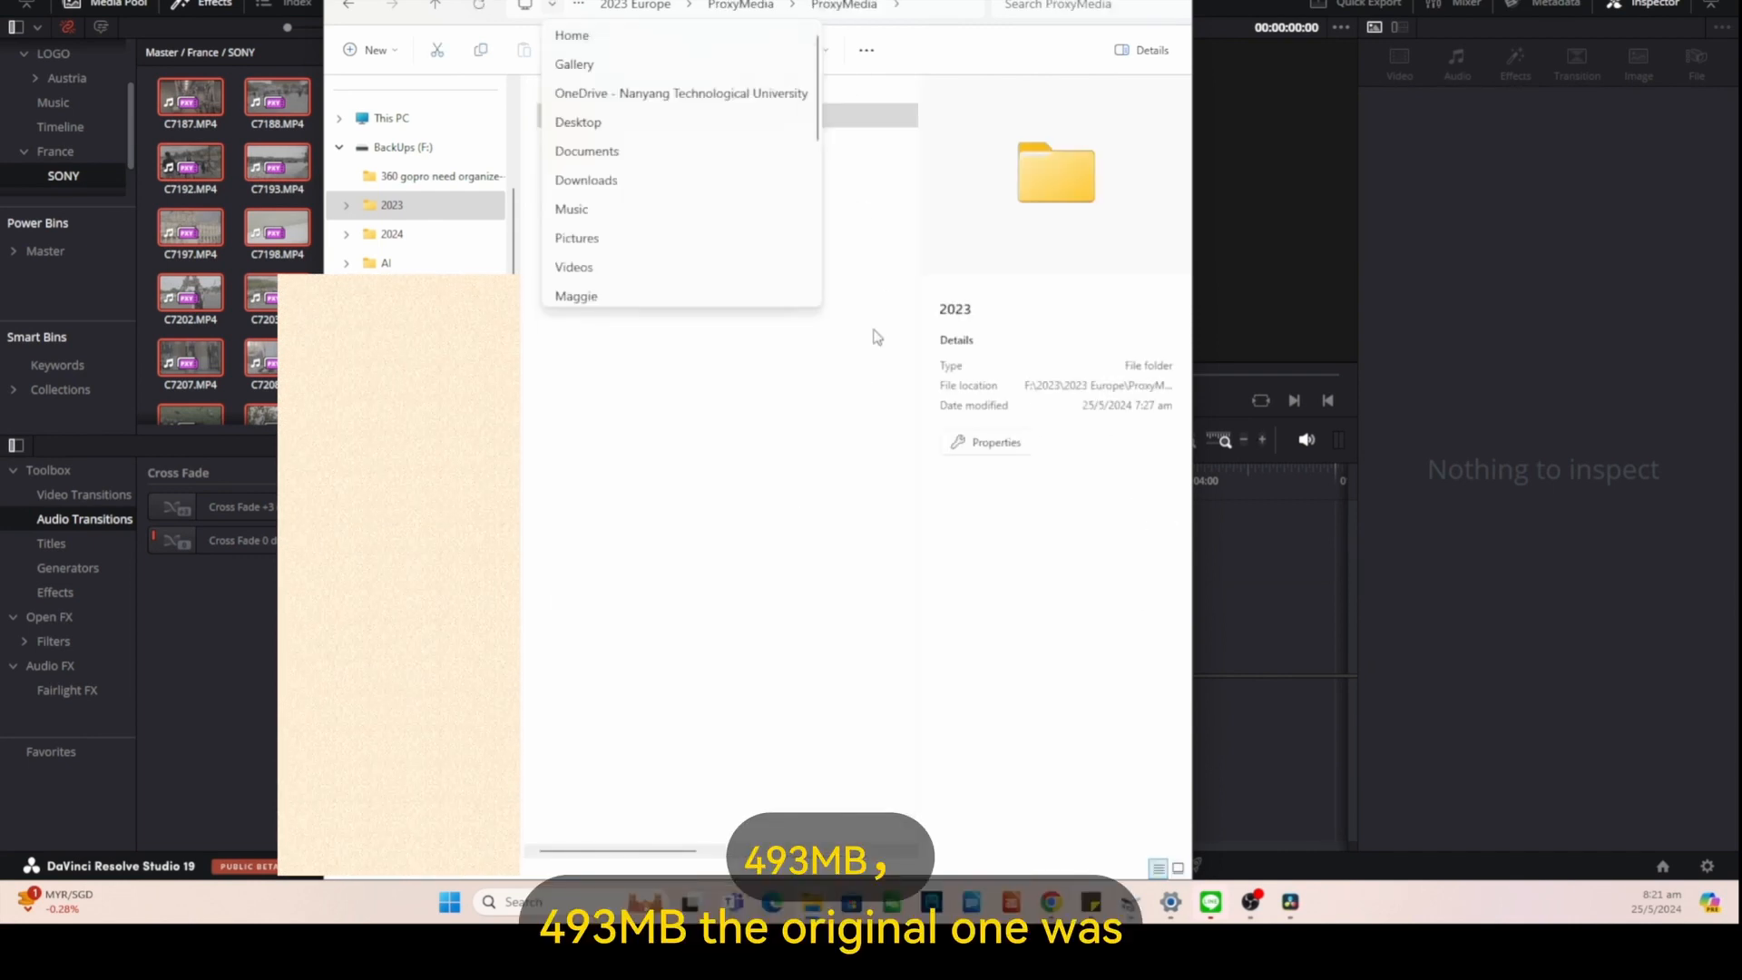
Locate the original France SONY footage folder and compare the file details of clip C7187 with its proxy copy.
{"action": "left_click", "coordinate": [876, 337]}
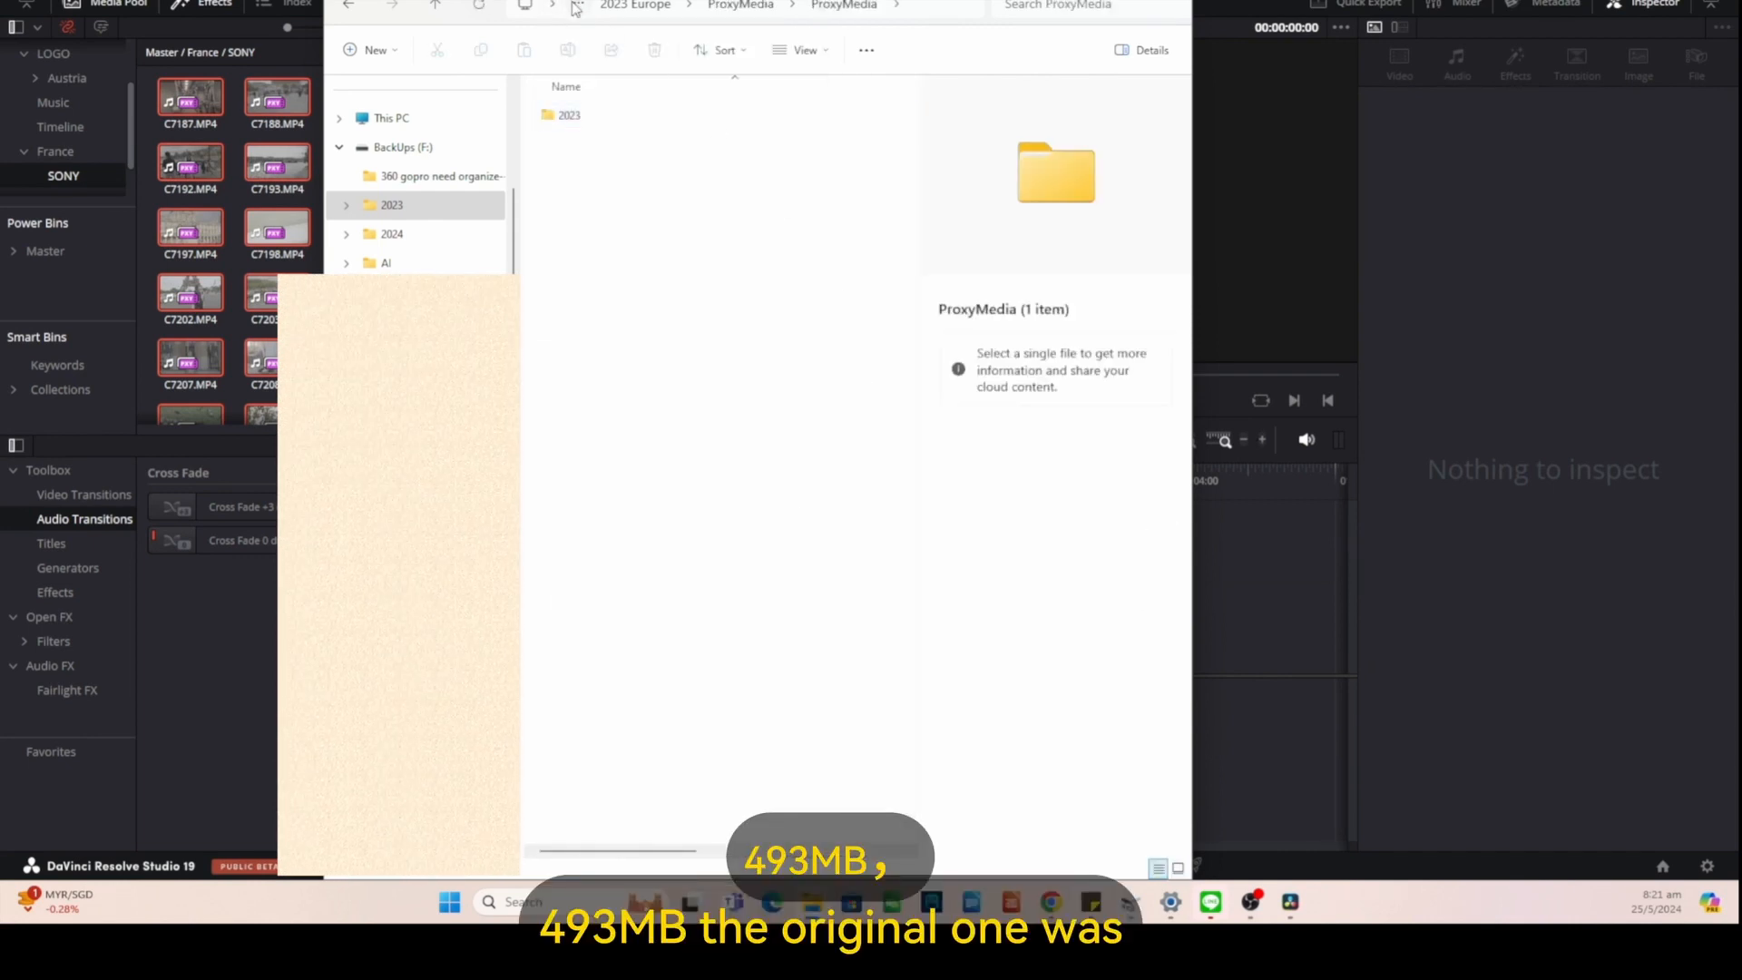
{"action": "left_click", "coordinate": [578, 6]}
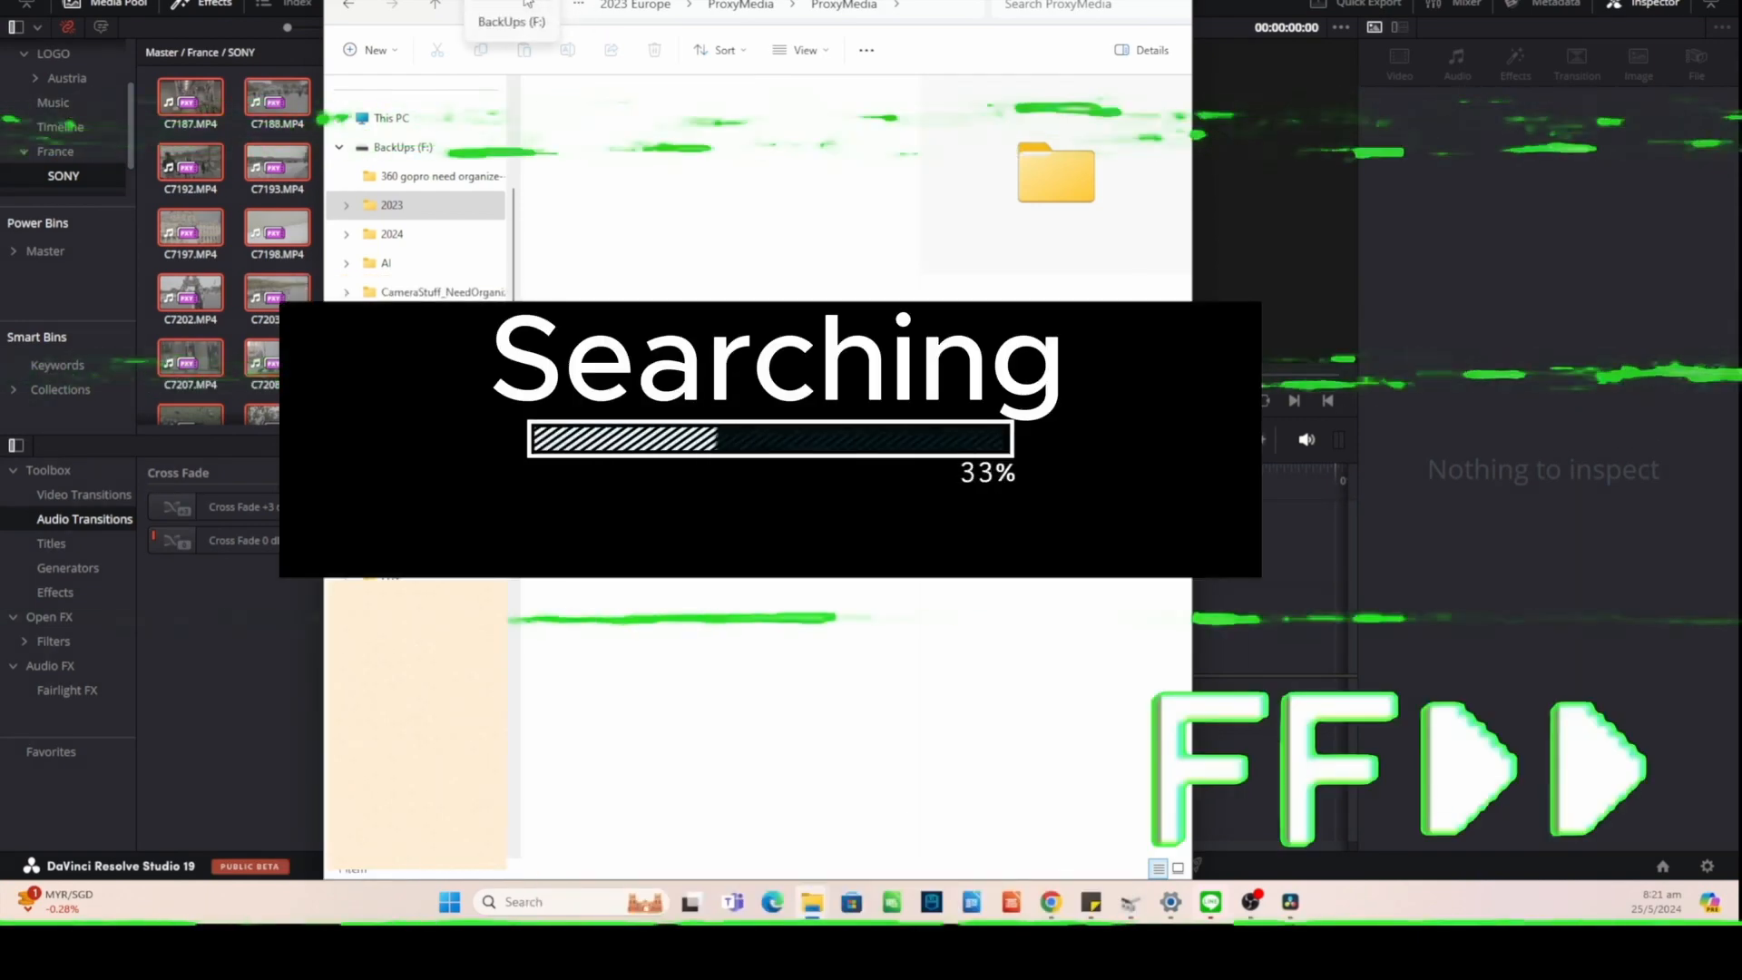
{"action": "left_click", "coordinate": [543, 6]}
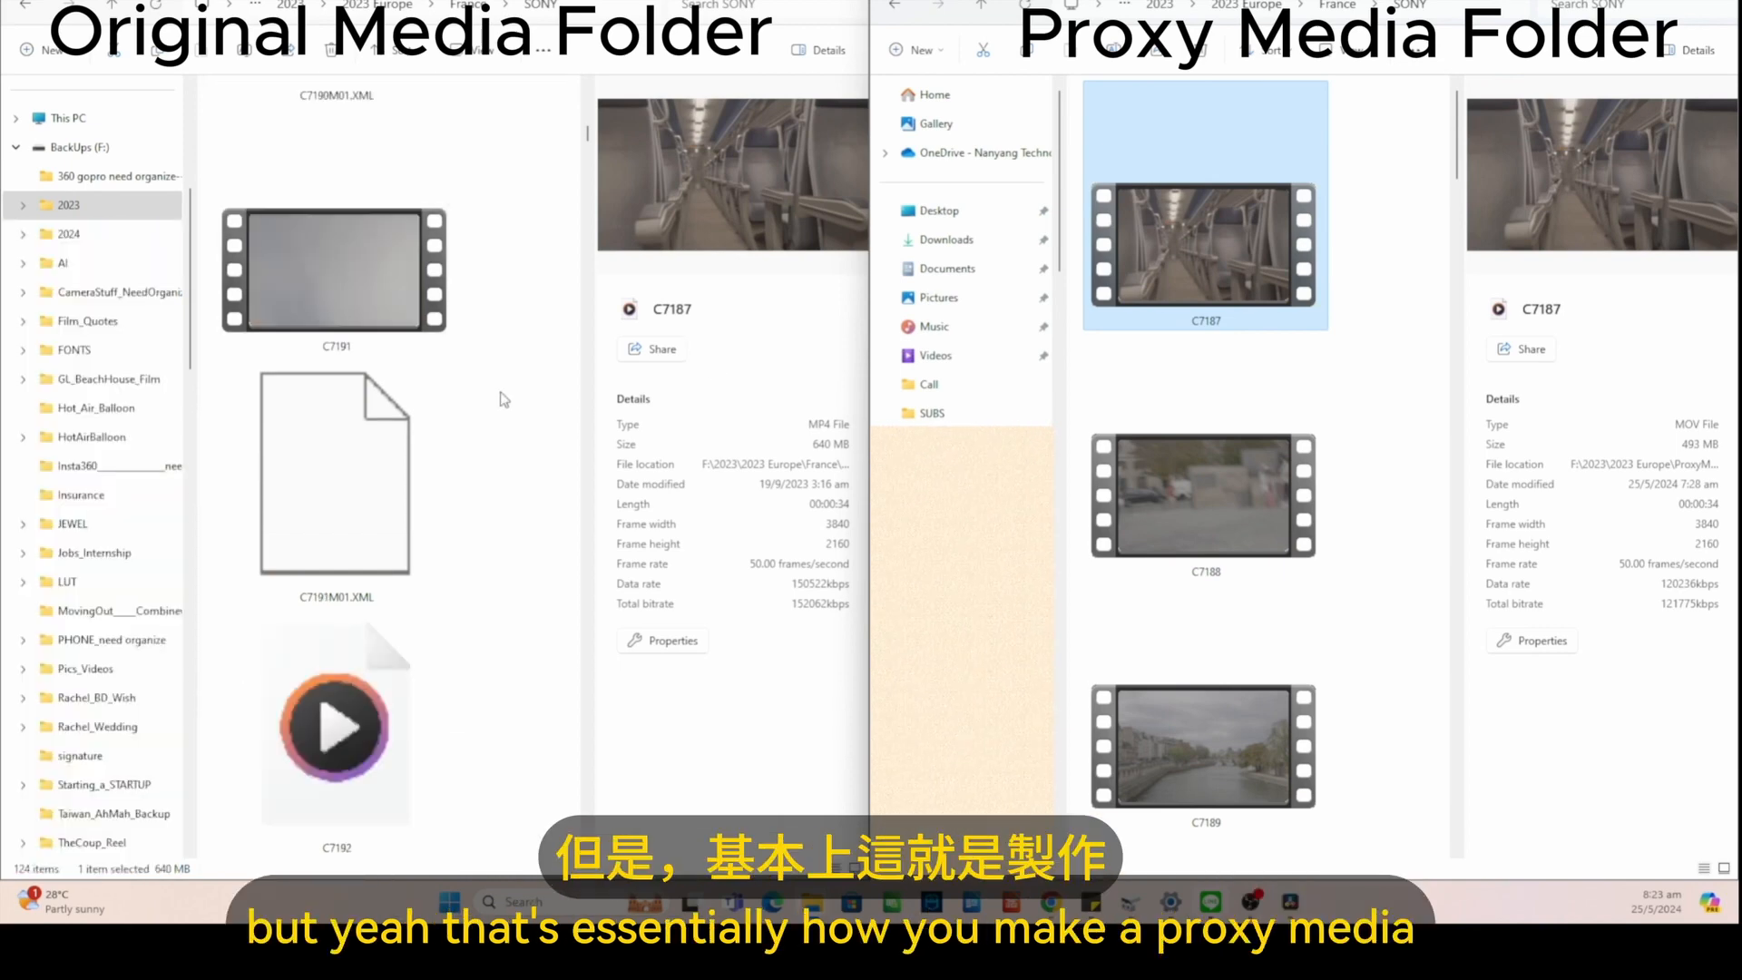
{"action": "scroll", "coordinate": [499, 393], "scroll_direction": "down", "scroll_amount": 5}
{"action": "scroll", "coordinate": [499, 394], "scroll_direction": "up", "scroll_amount": 5}
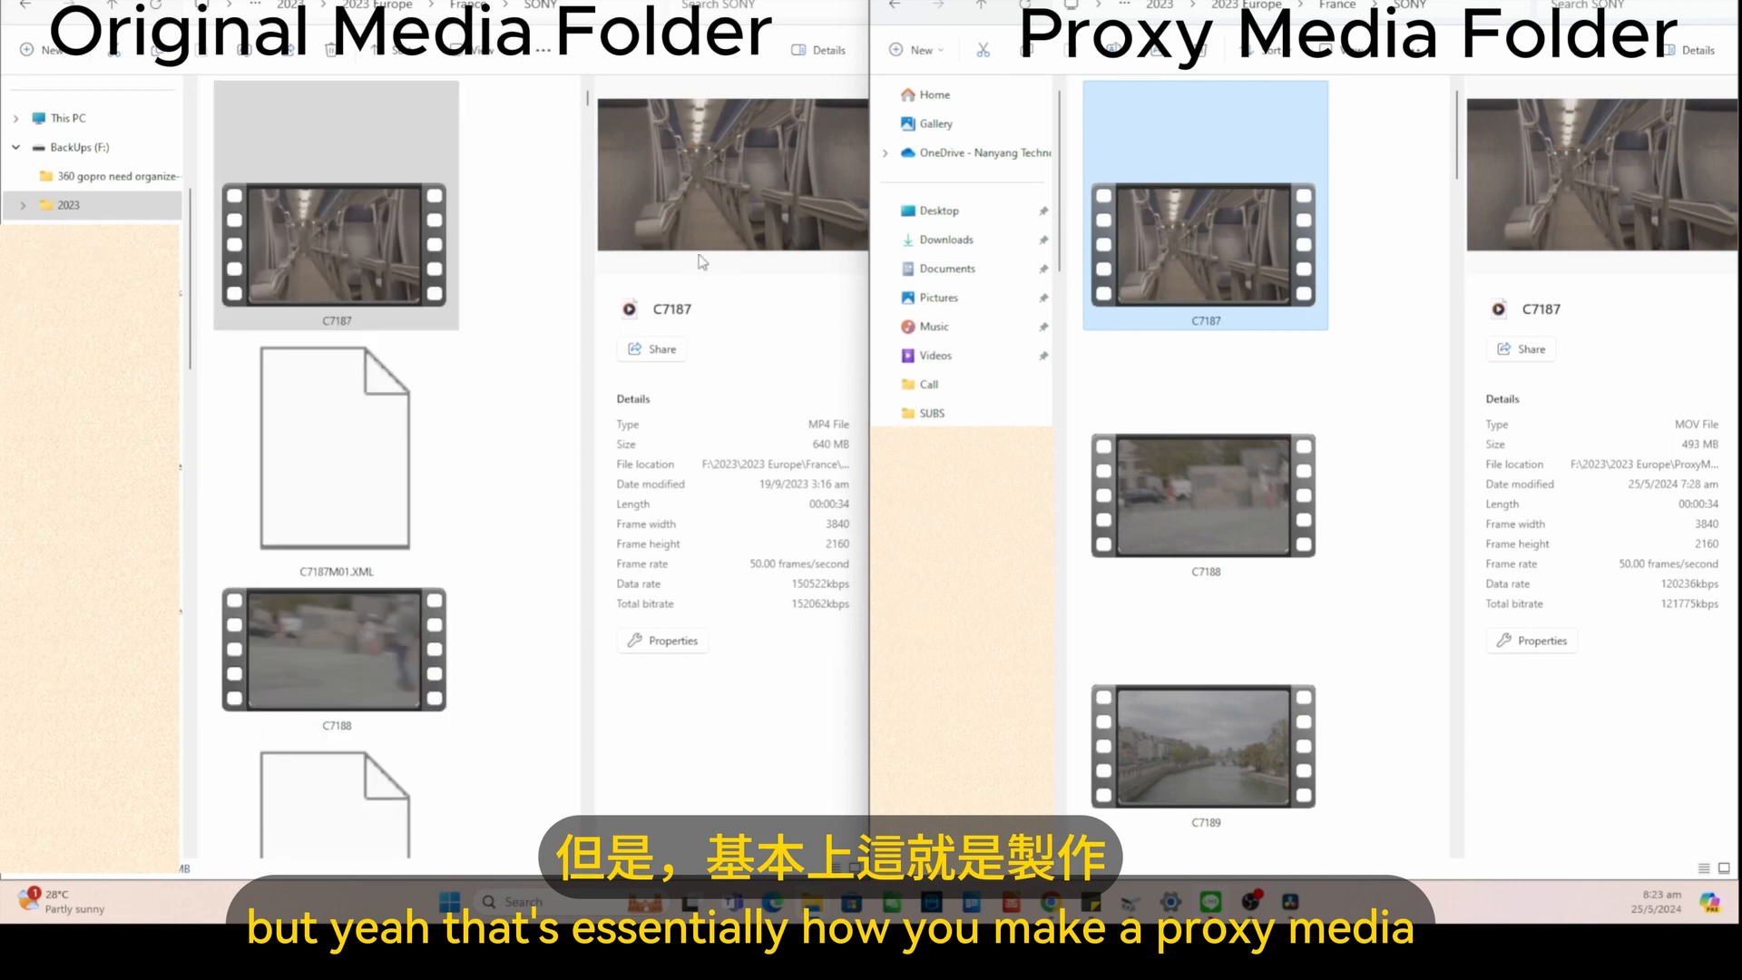